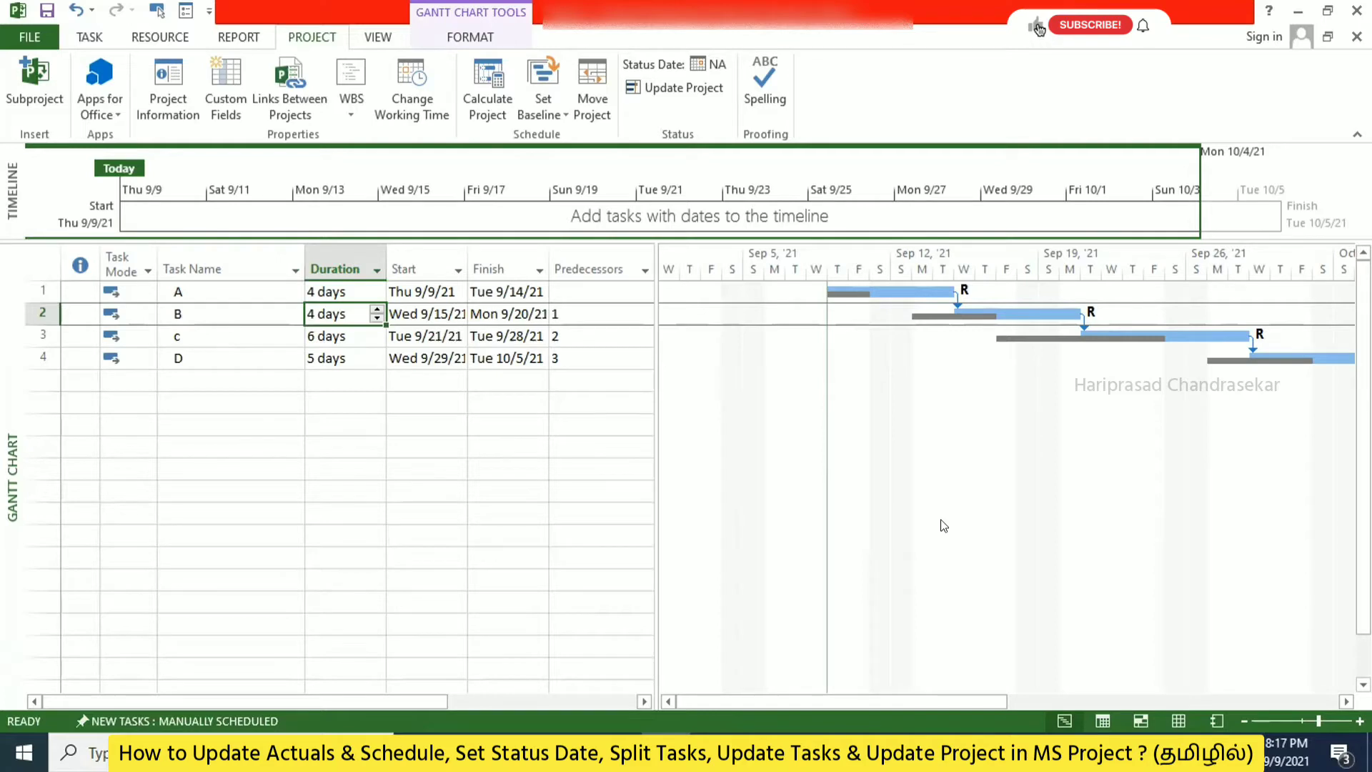
Step: Raise task A's progress to 75% and on to 100% complete using the preset percentages
left_click(202, 316)
left_click(206, 290)
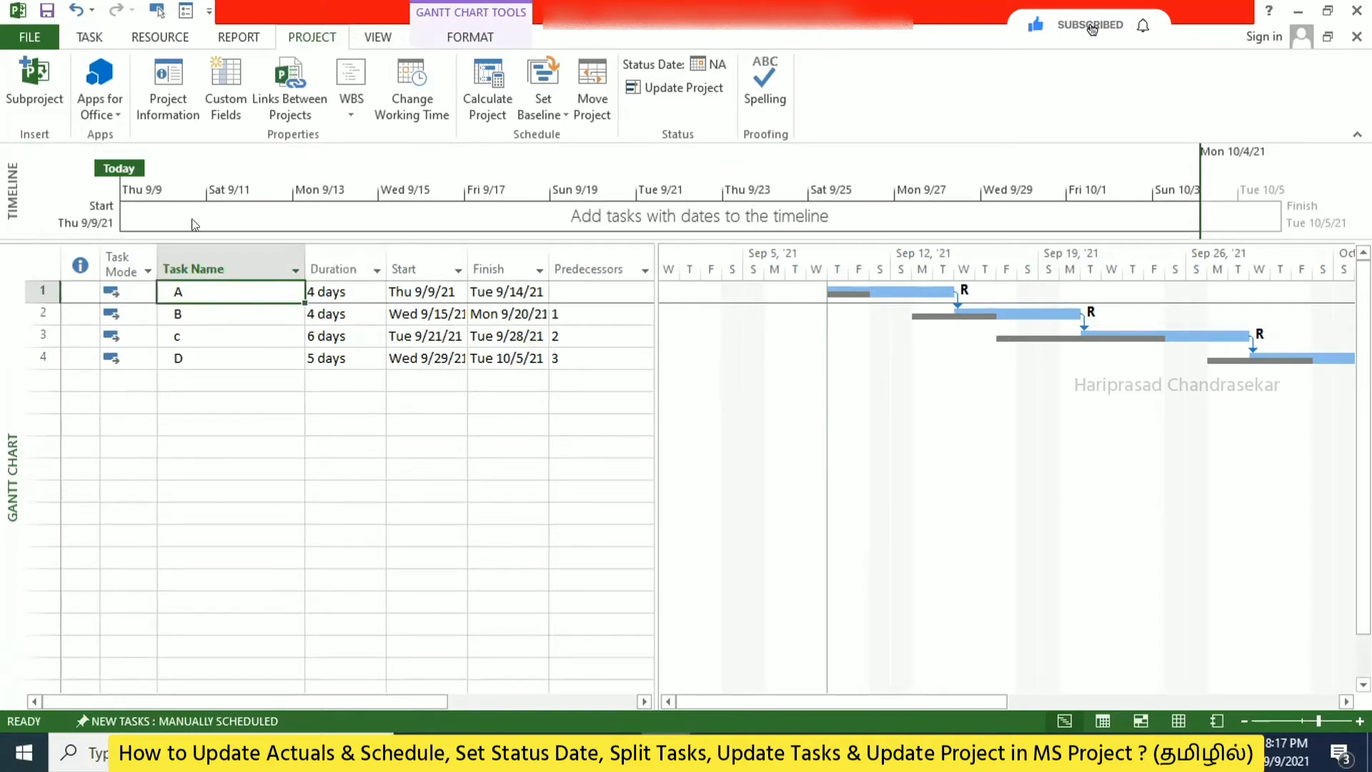
left_click(89, 38)
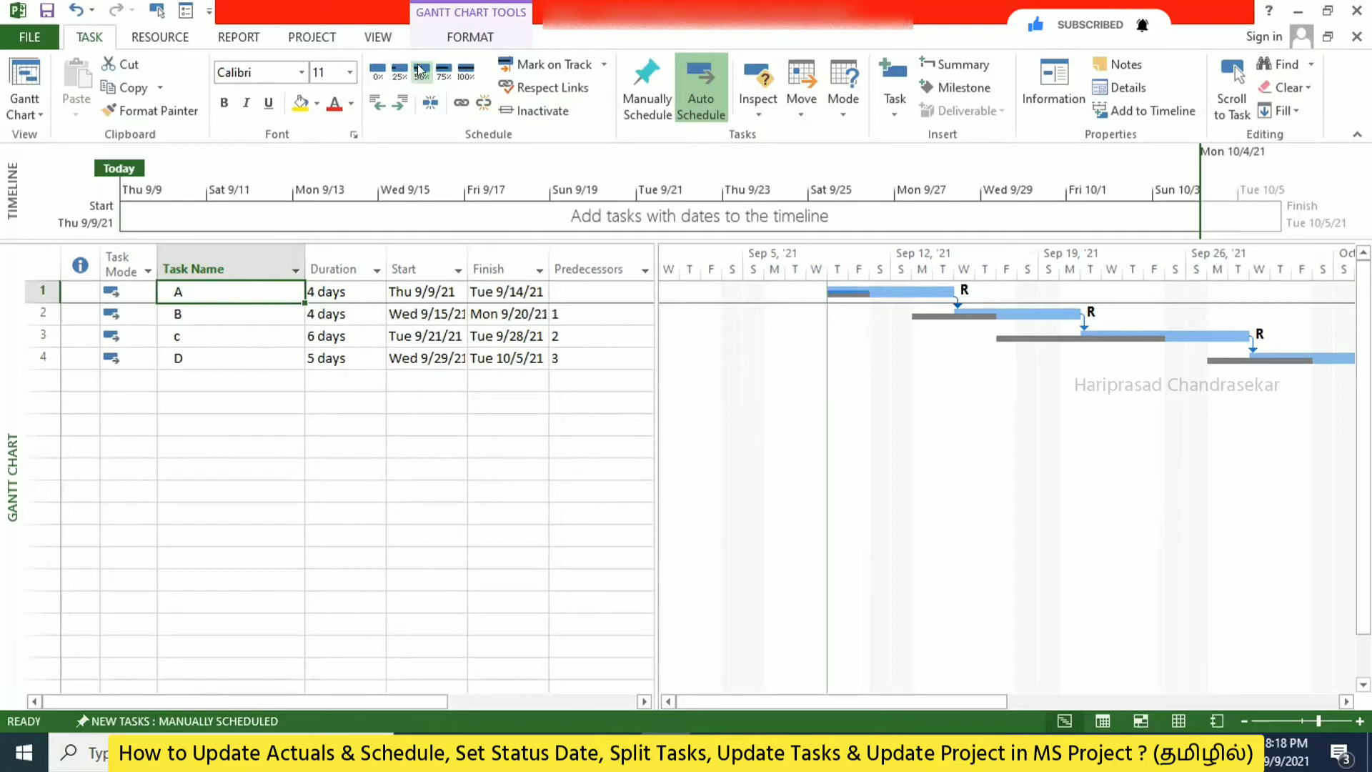
left_click(442, 73)
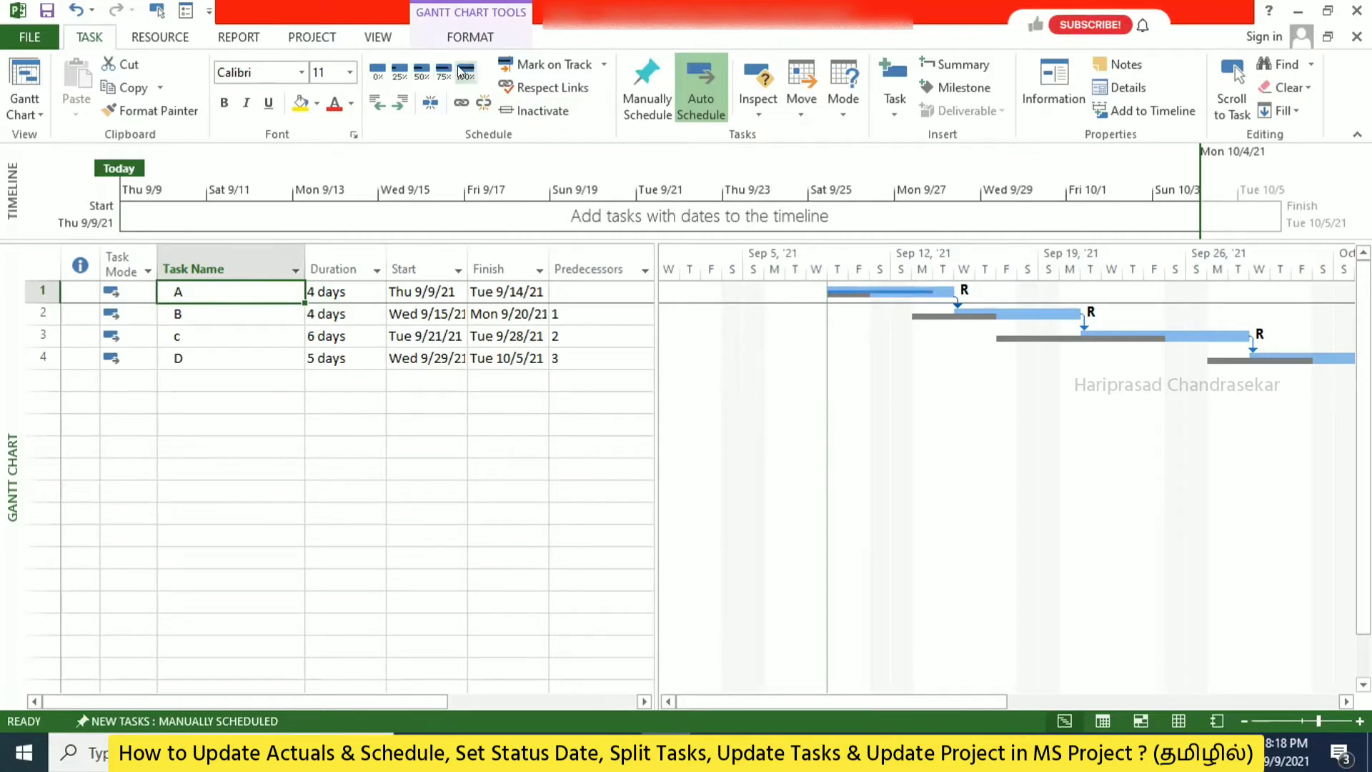
left_click(464, 71)
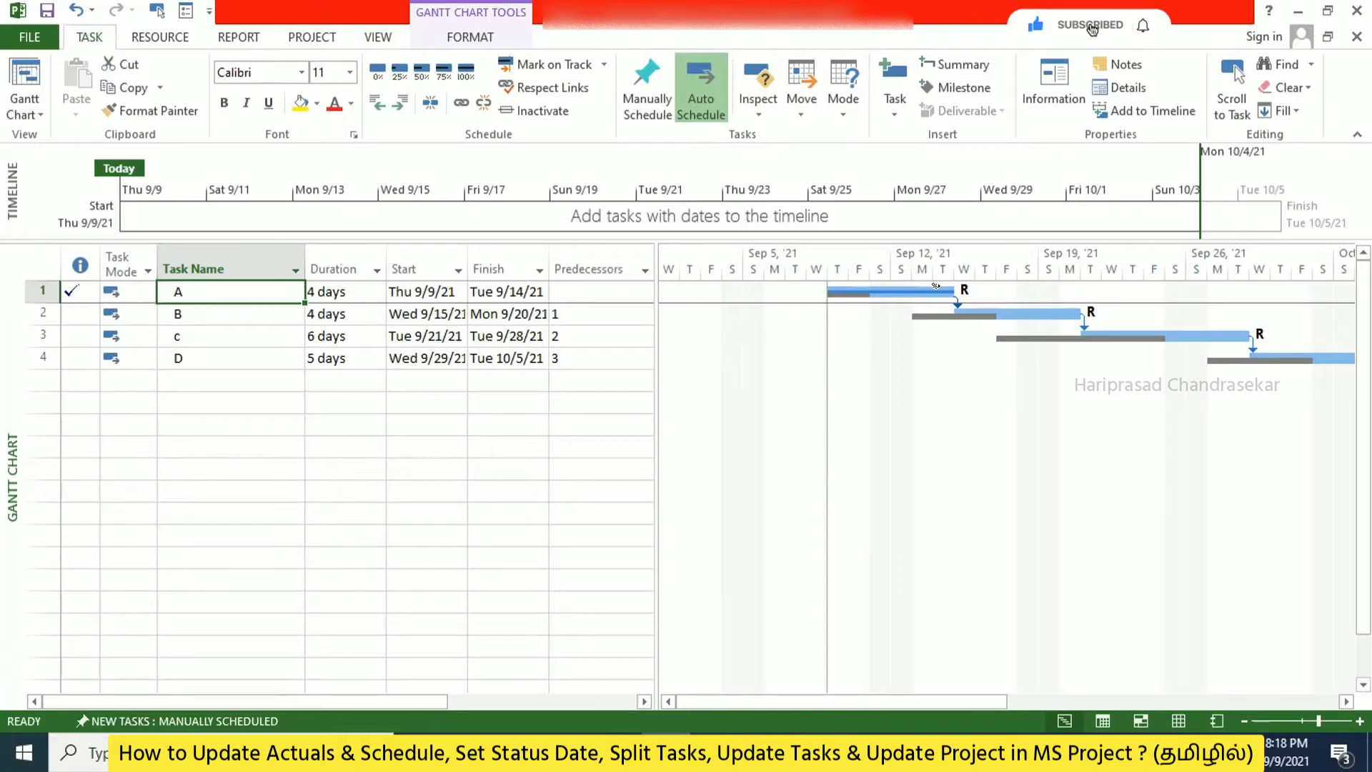
Step: Adjust task A's progress directly on its Gantt bar, ending at about the close of Mon 9/13
left_click_drag(936, 286, 870, 289)
left_click_drag(869, 286, 915, 277)
left_click_drag(918, 286, 919, 289)
scroll(809, 694, "up", 3)
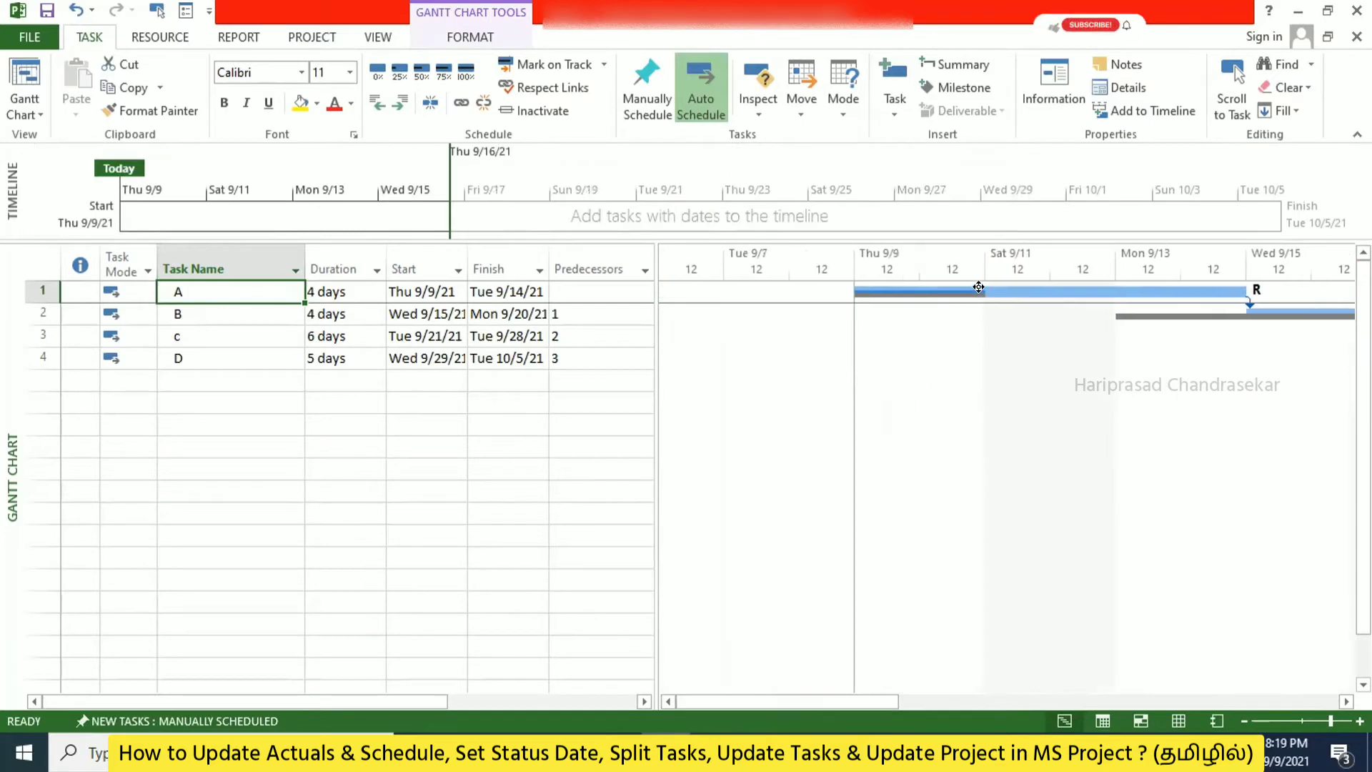
left_click_drag(968, 284, 1183, 280)
left_click(1022, 272)
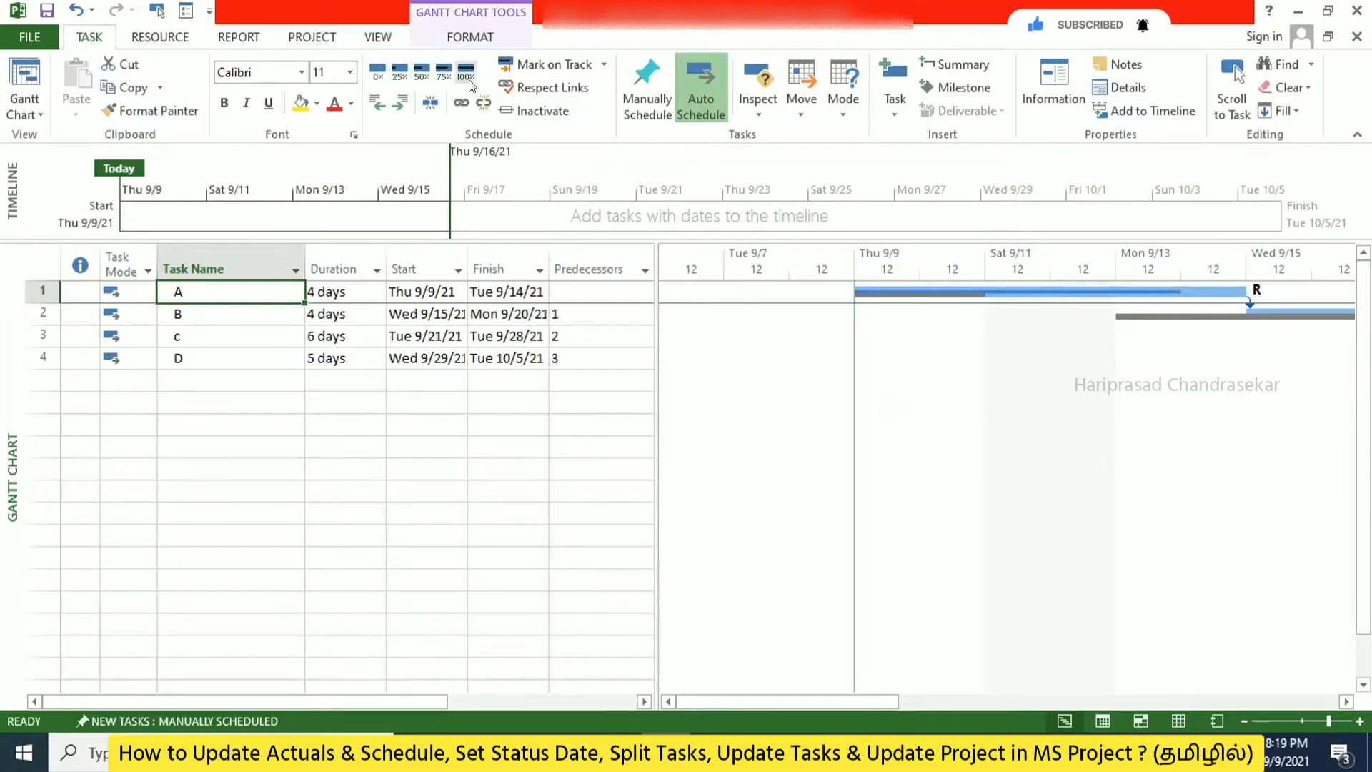
Step: Reset task A to 0% complete and try Mark on Track on it without a status date
left_click(375, 74)
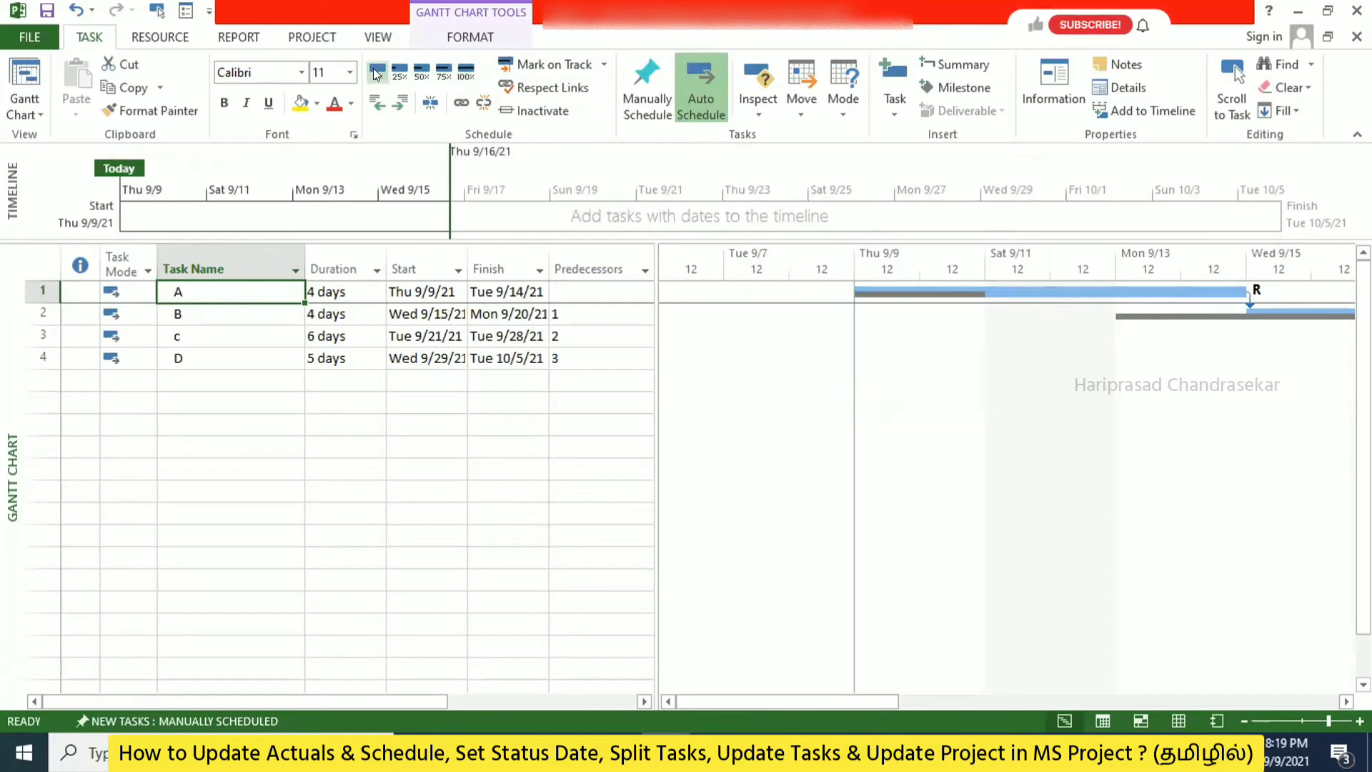
left_click(601, 66)
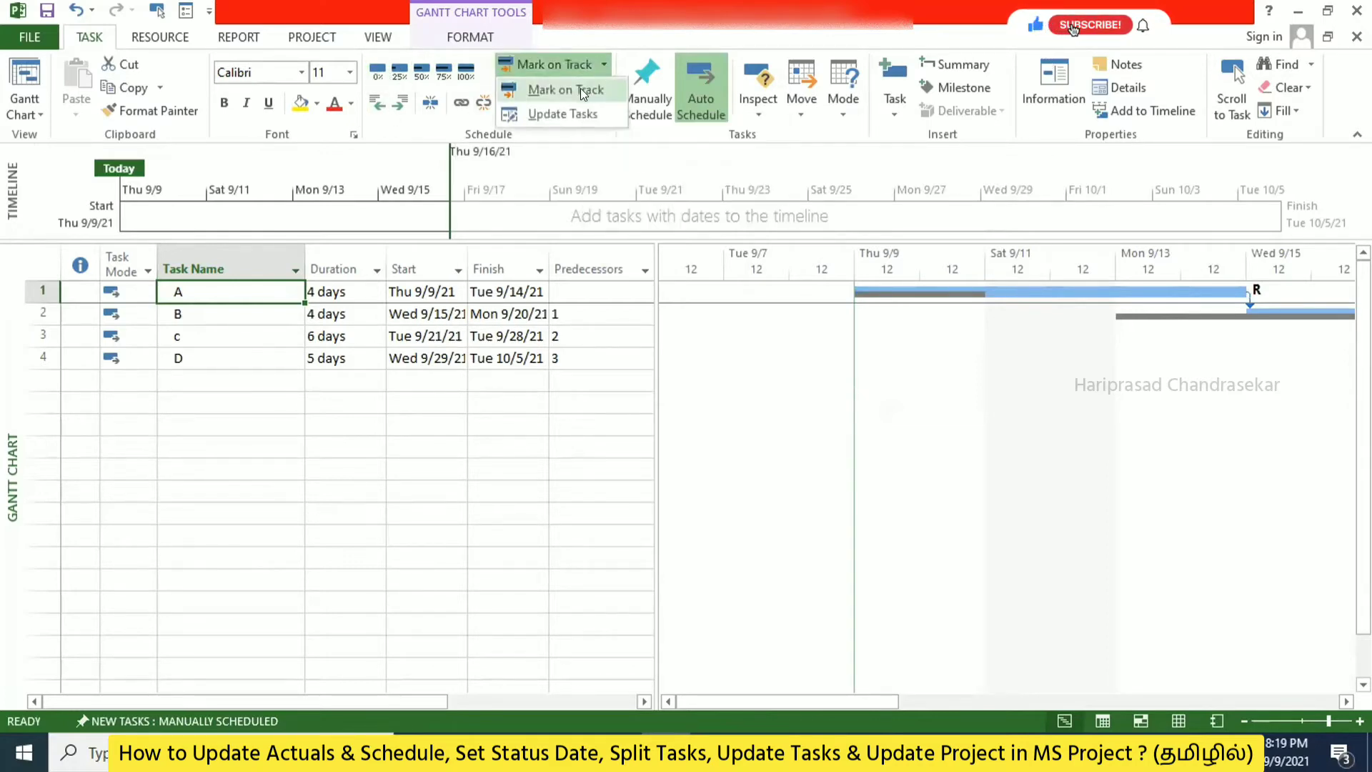
left_click(582, 91)
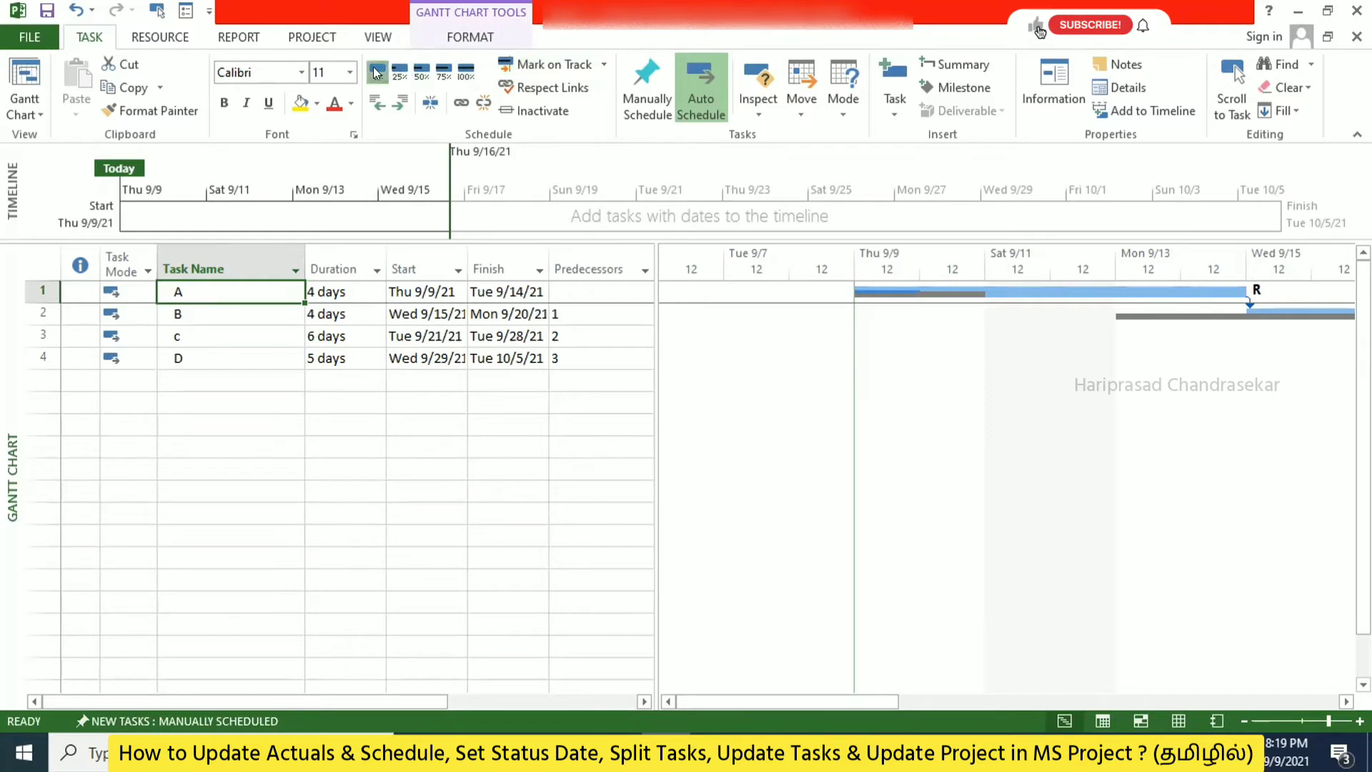
left_click(603, 65)
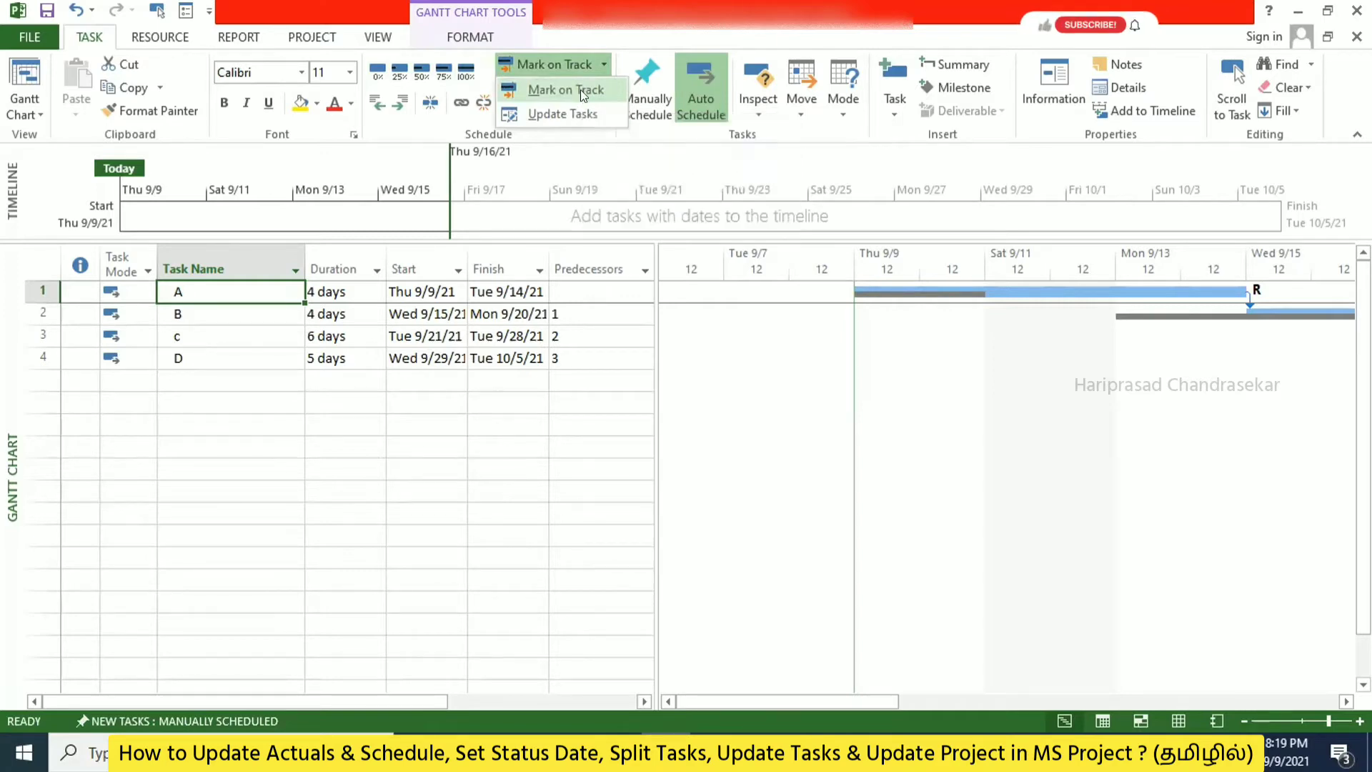
Step: Set the project status date to Tue 9/14/21 and mark task A on track
left_click(643, 36)
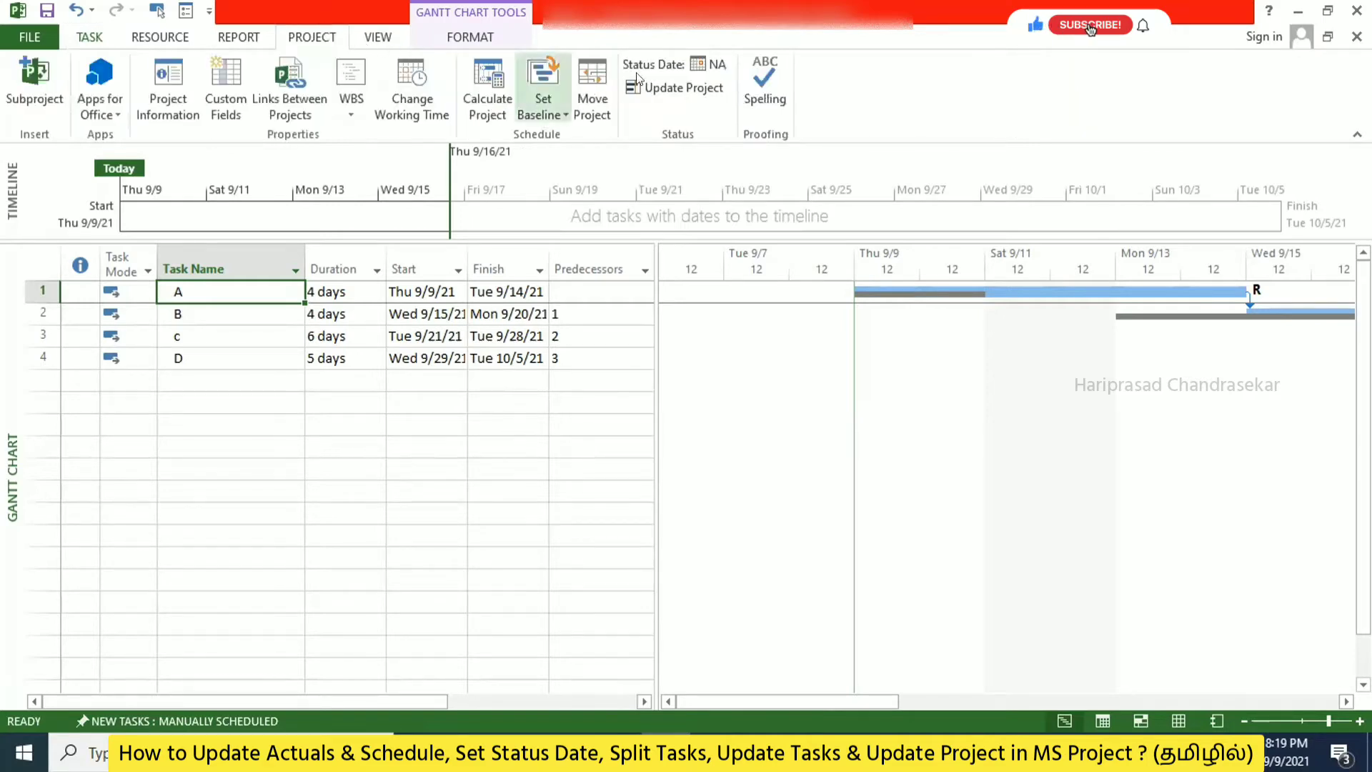
left_click(710, 68)
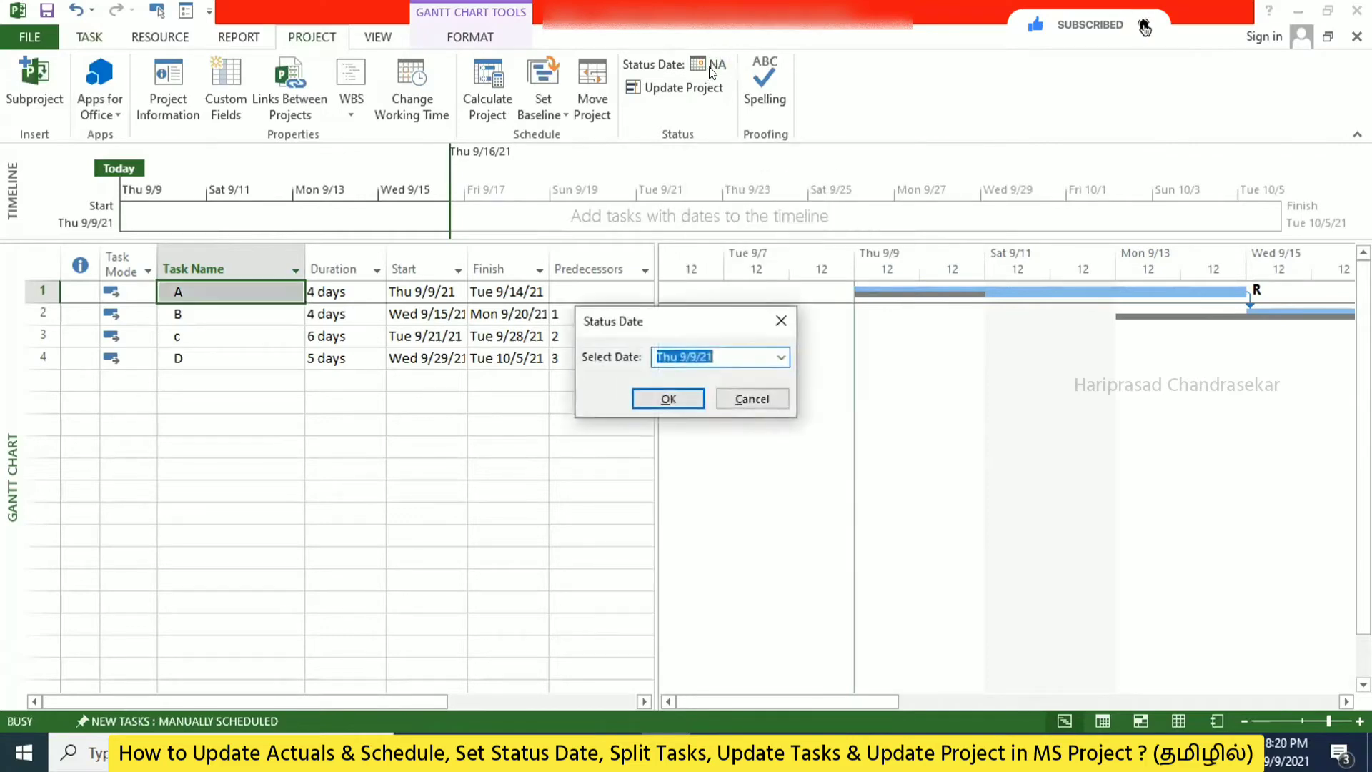
left_click(781, 359)
left_click(679, 450)
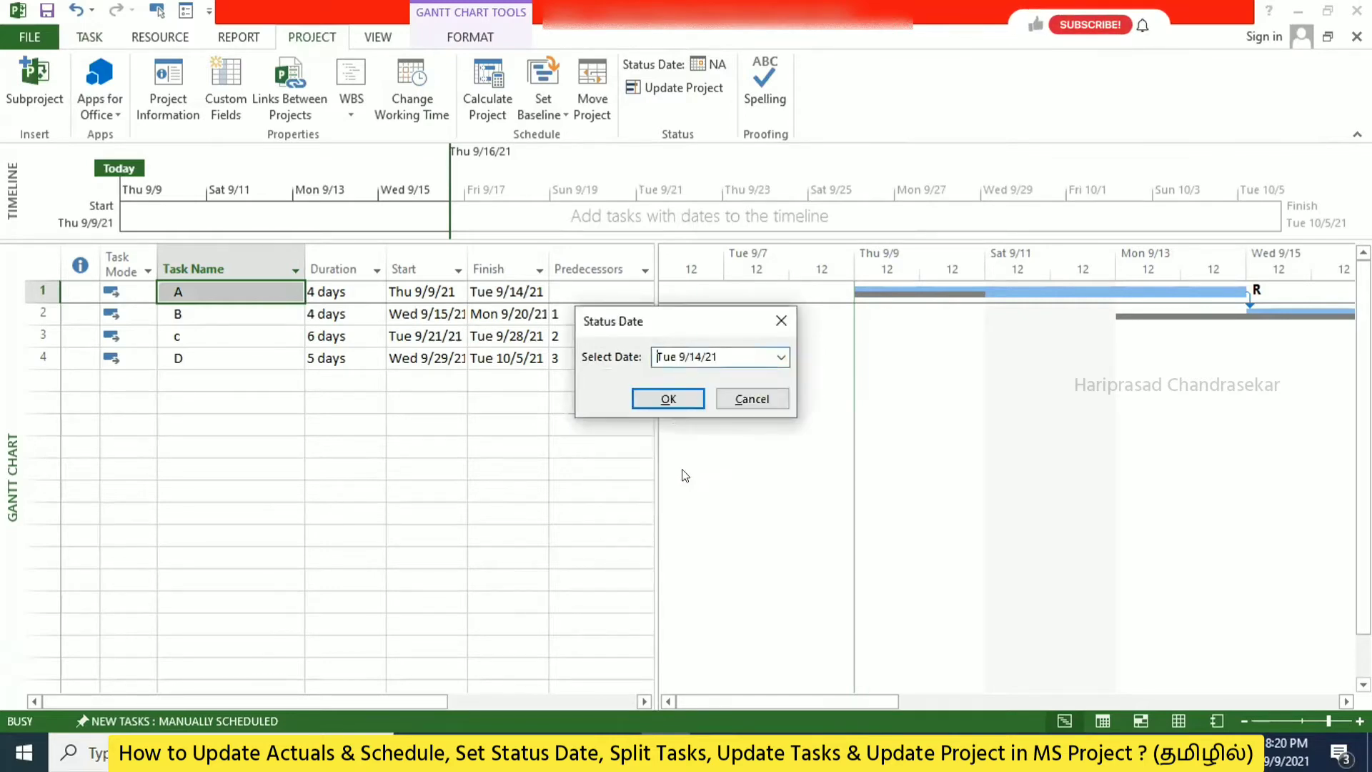
left_click(668, 399)
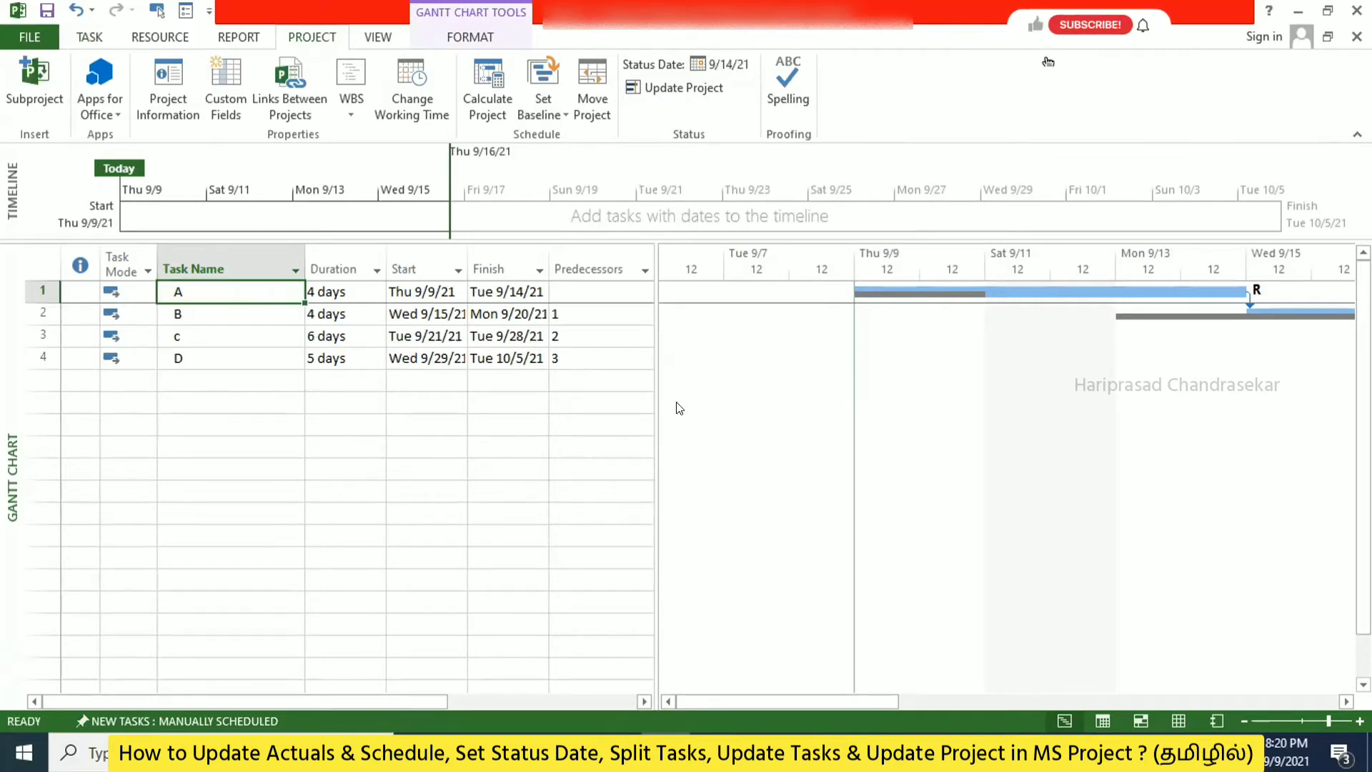
left_click(106, 40)
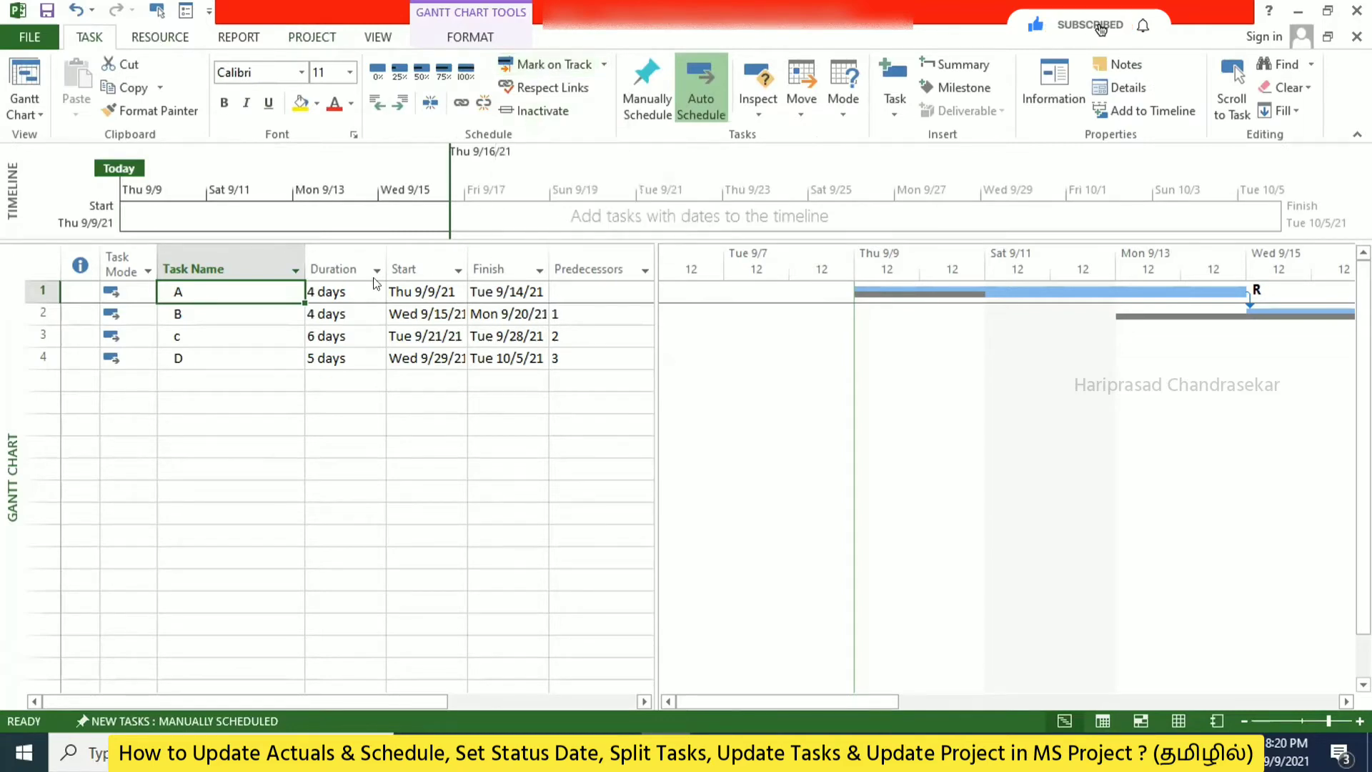
left_click(562, 66)
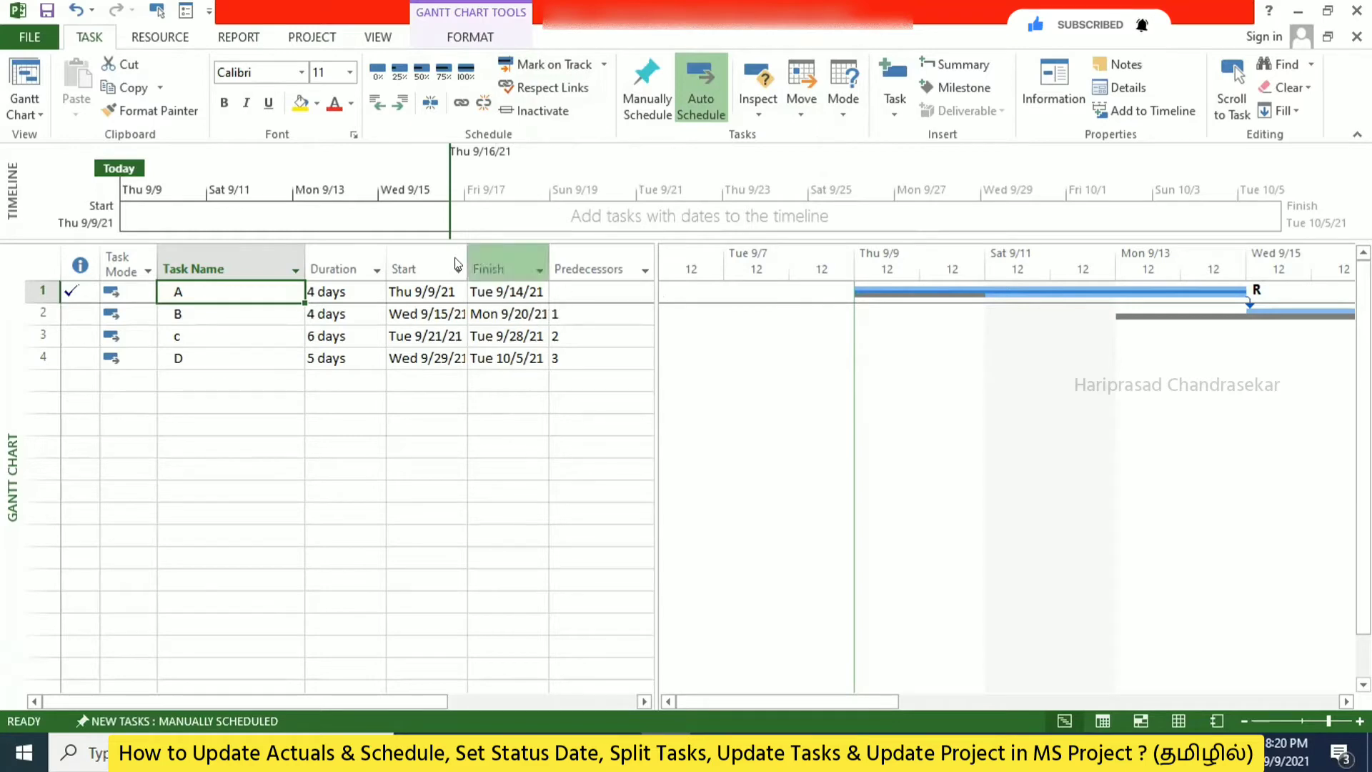
Step: Update task A with 55% complete, an actual duration of 3 days and a remaining duration of 2 days
left_click(603, 65)
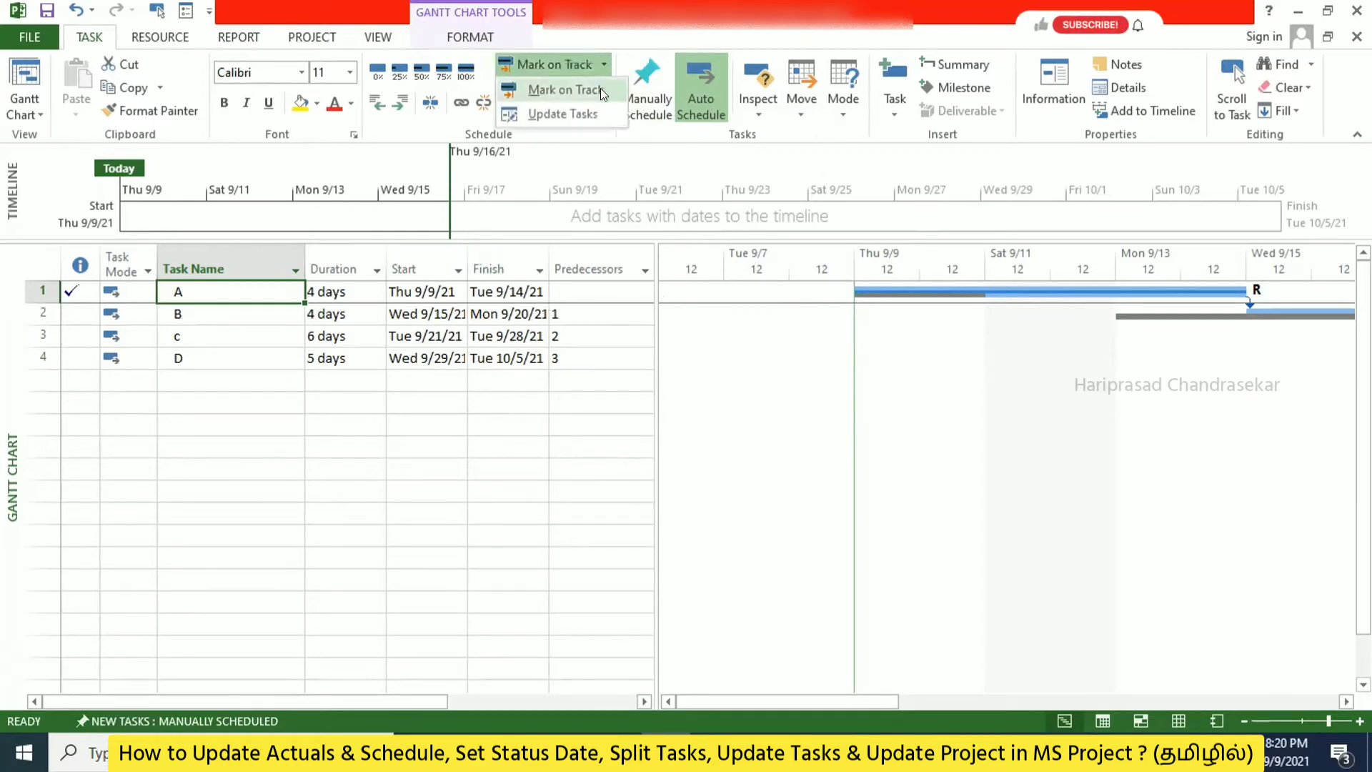
left_click(566, 113)
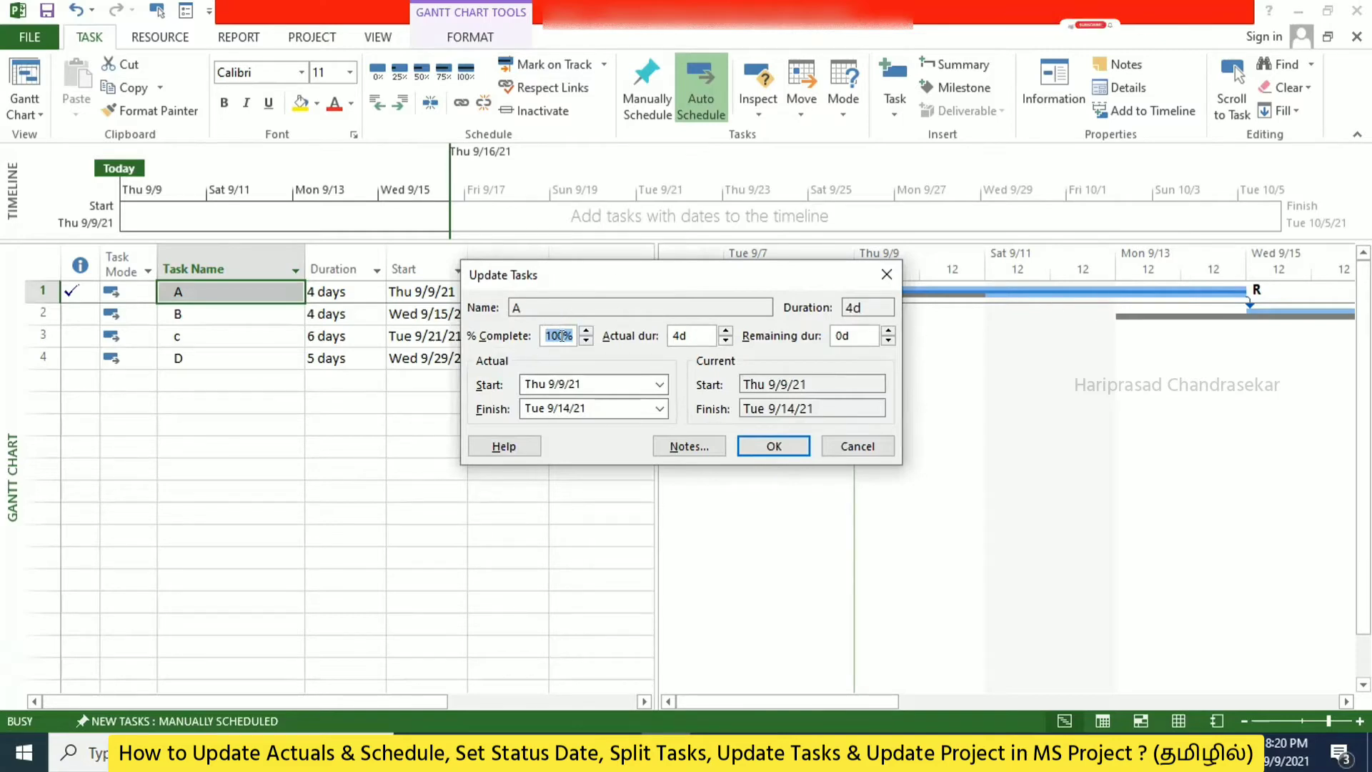
type("55")
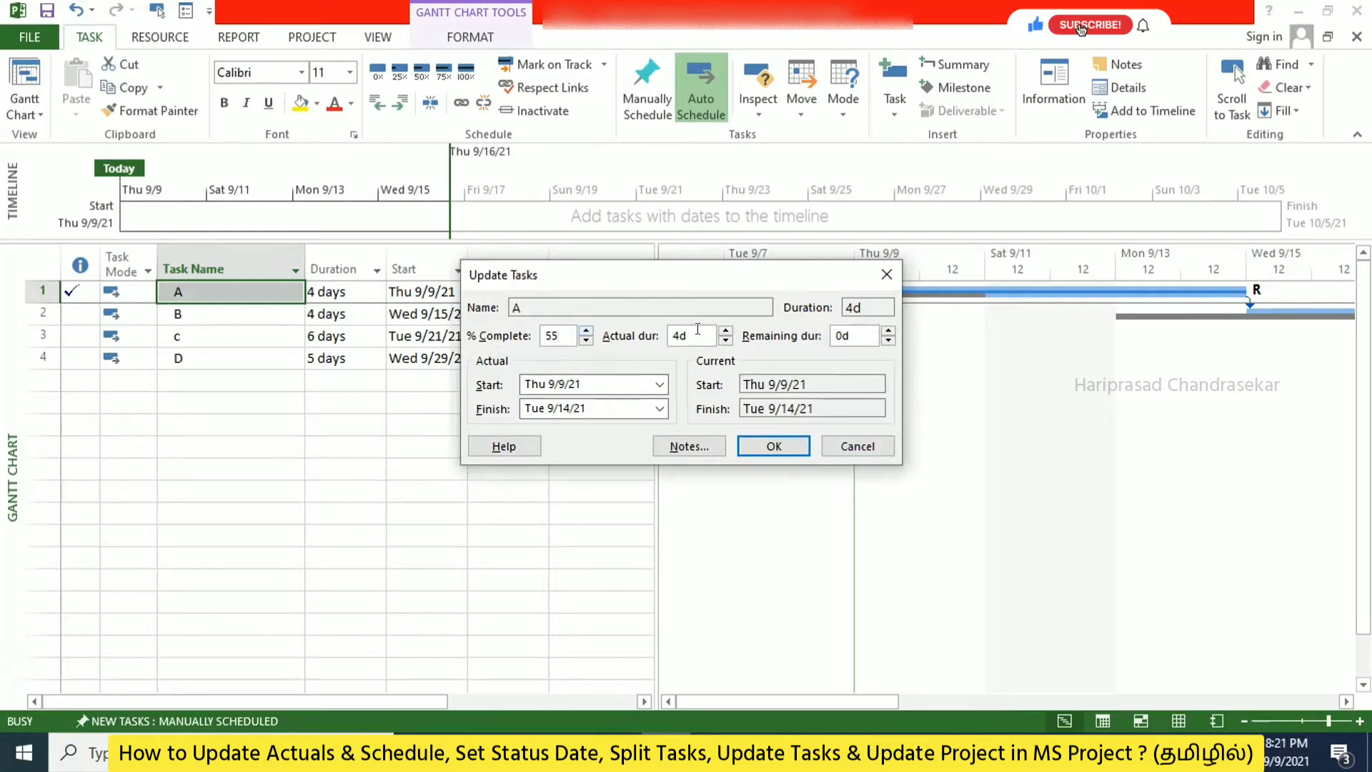
left_click_drag(698, 328, 653, 330)
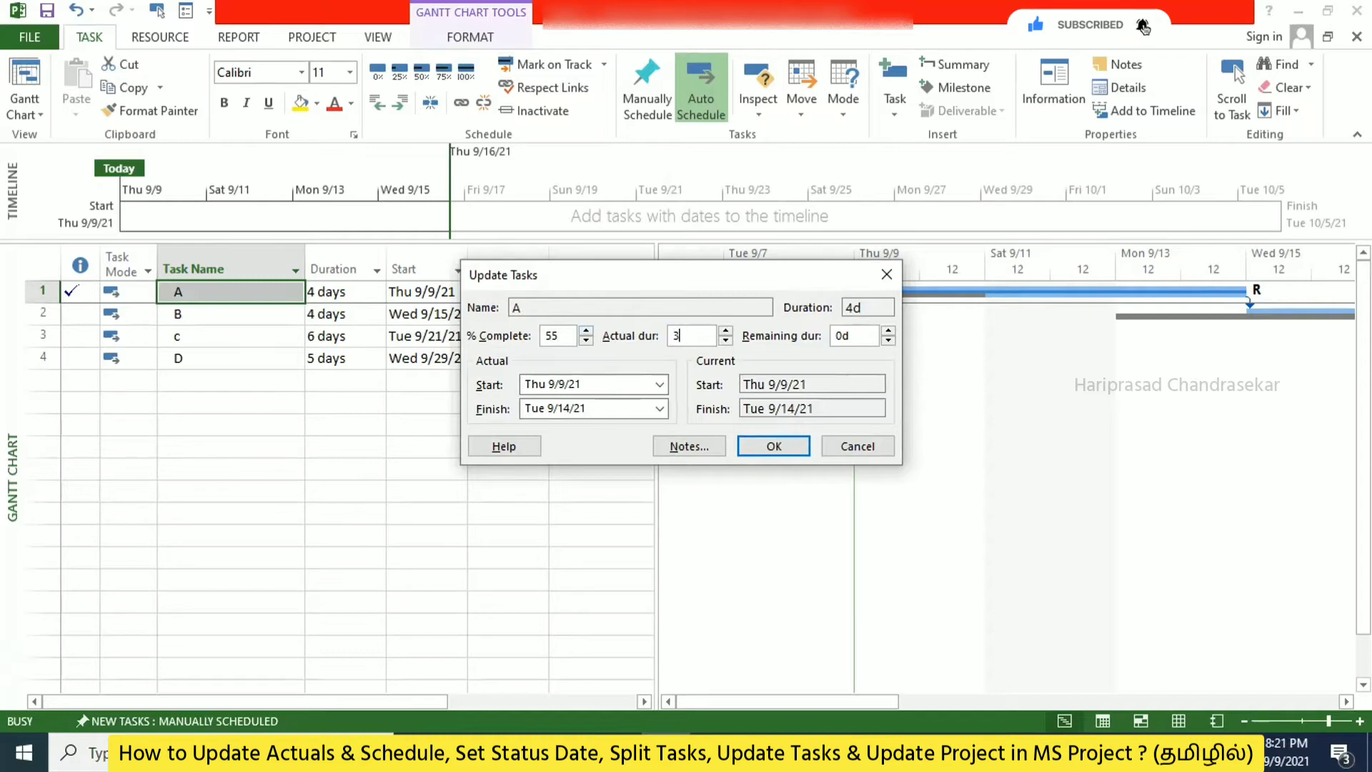
left_click_drag(850, 335, 813, 334)
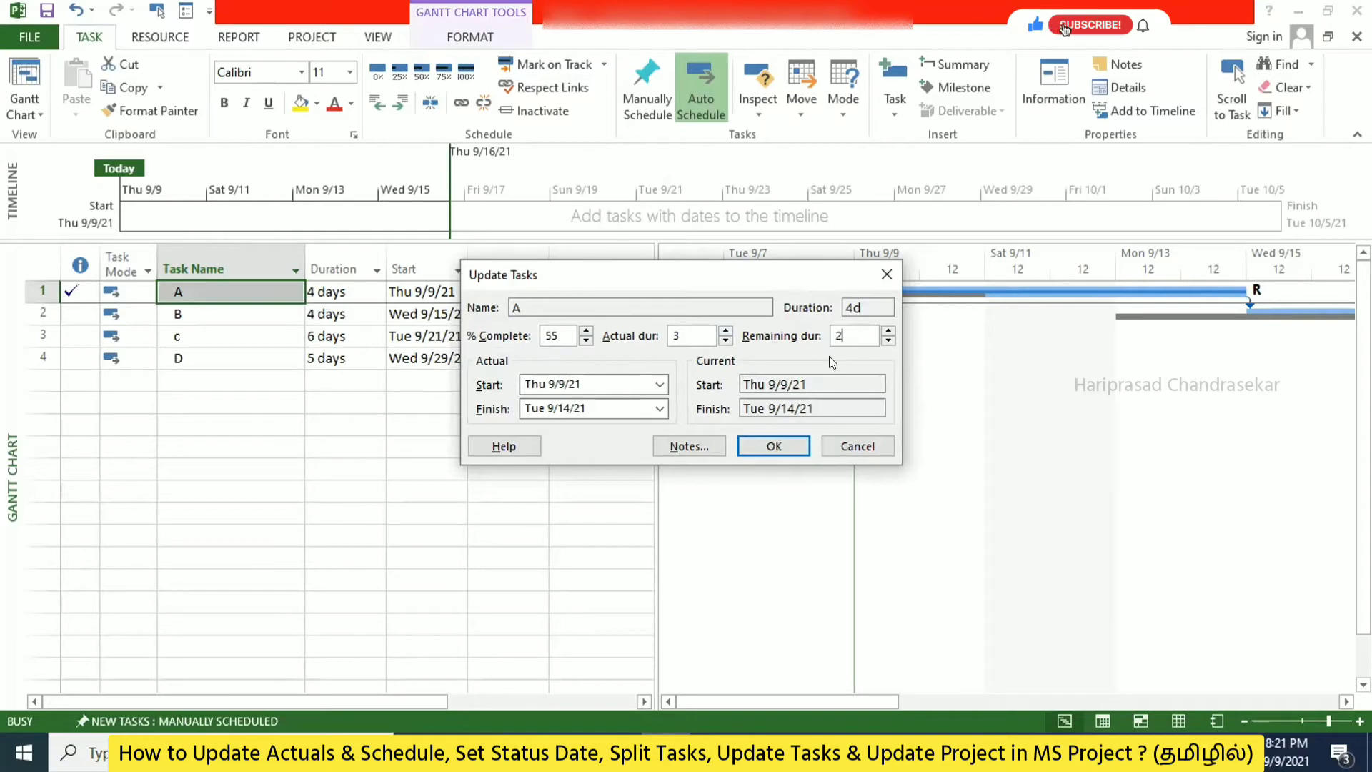
left_click(786, 444)
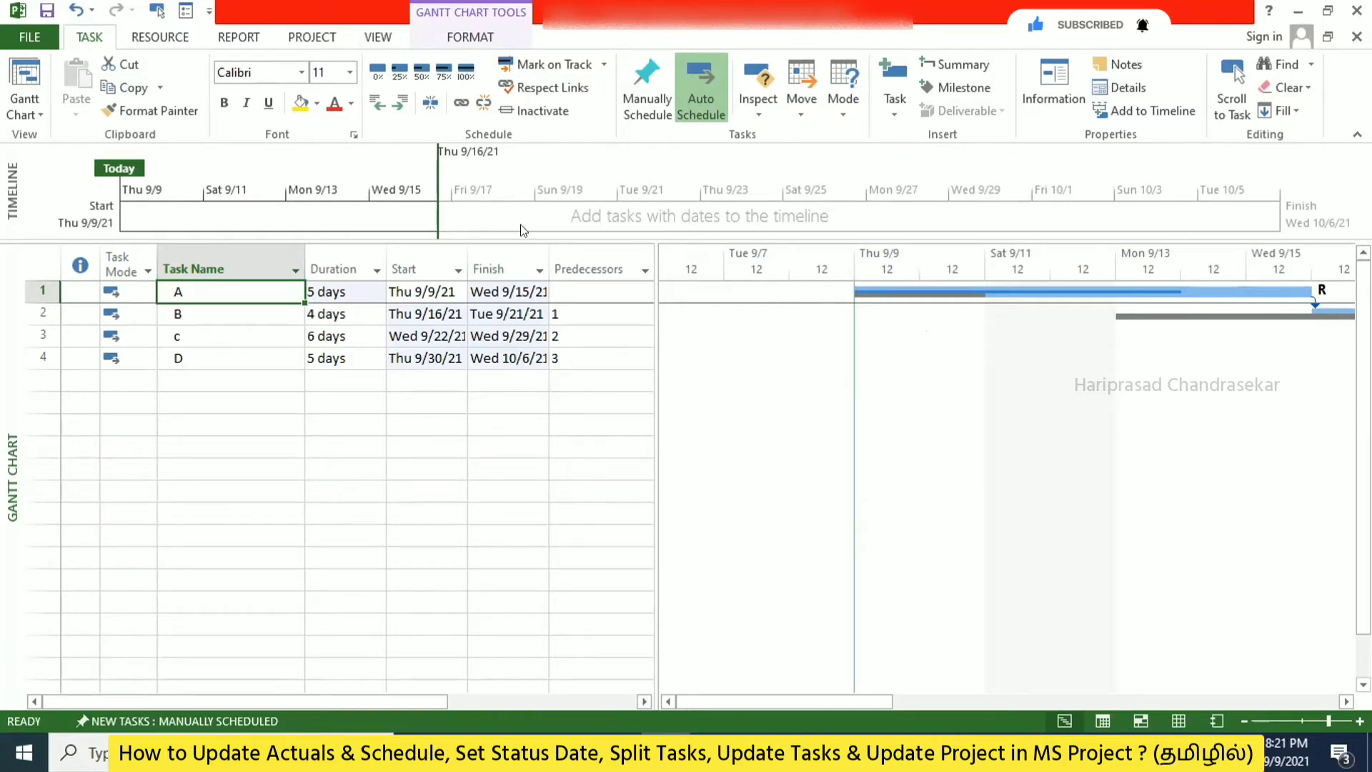
Step: Split task A's Gantt bar during Tue 9/14 and move the remaining portion to start on Wed 9/15
left_click(602, 64)
left_click(604, 61)
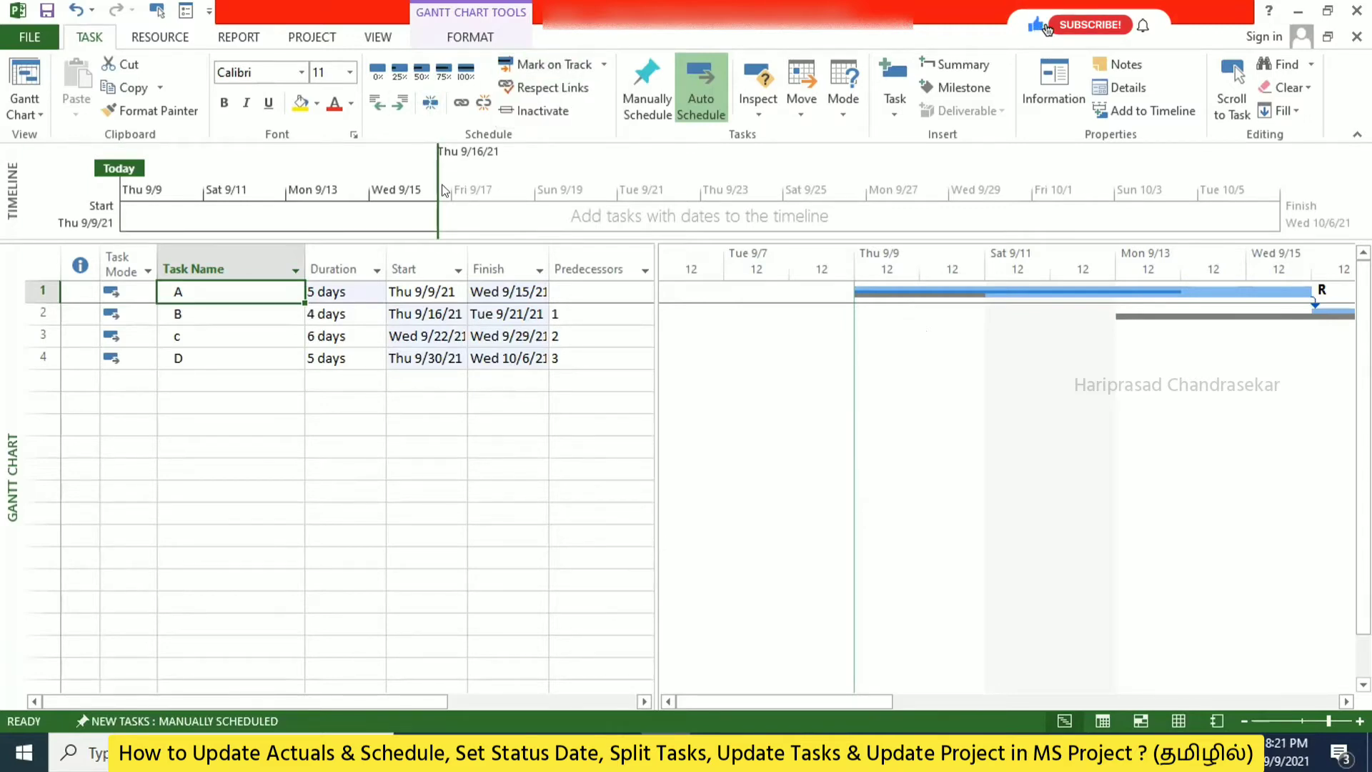
left_click(431, 105)
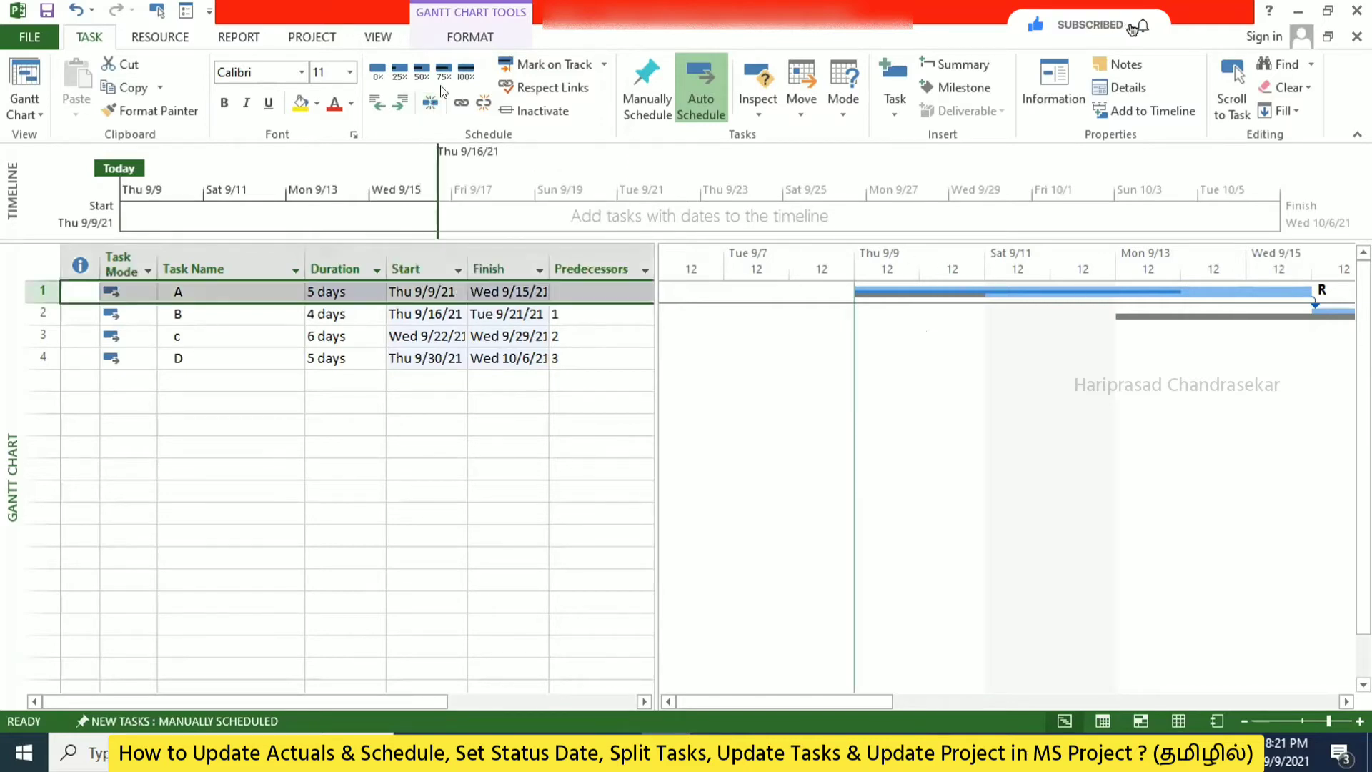
mouse_move(1076, 291)
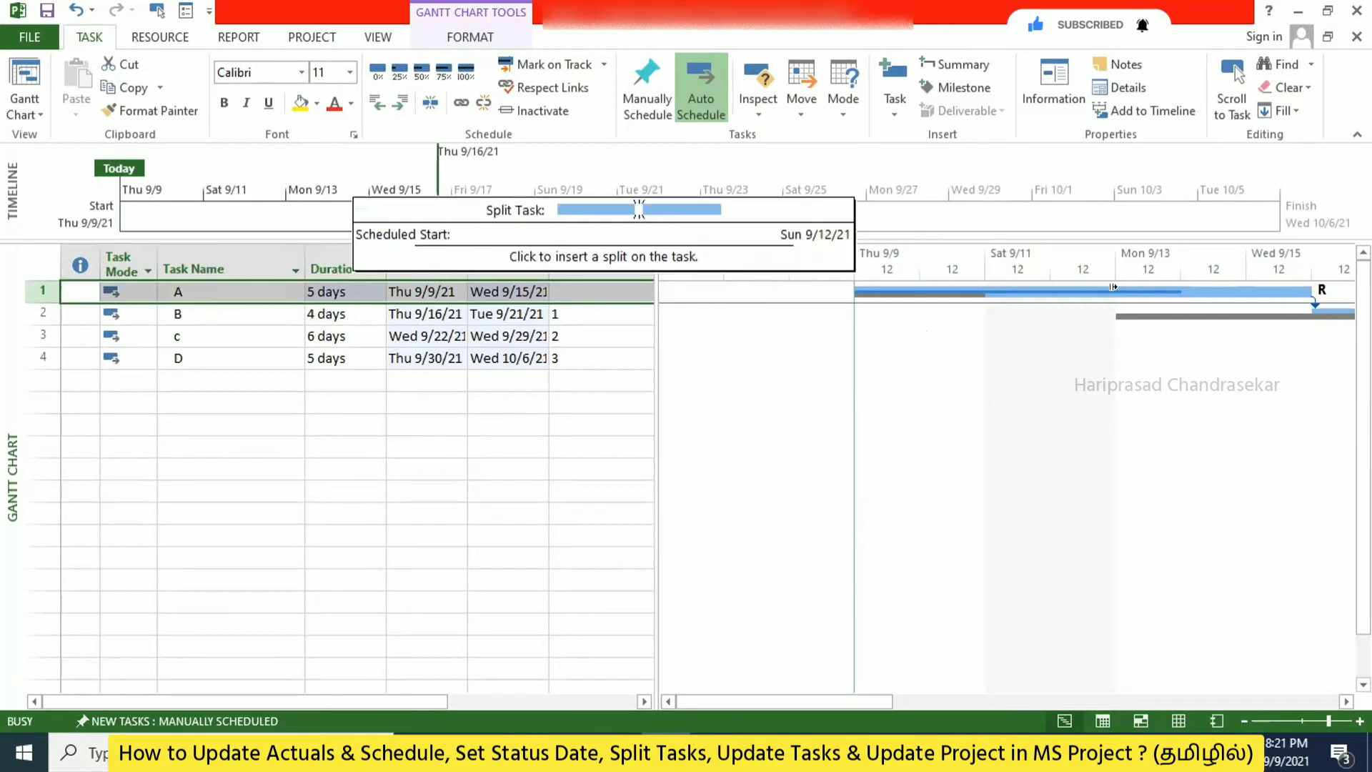
left_click(1203, 287)
left_click_drag(1203, 286, 1259, 289)
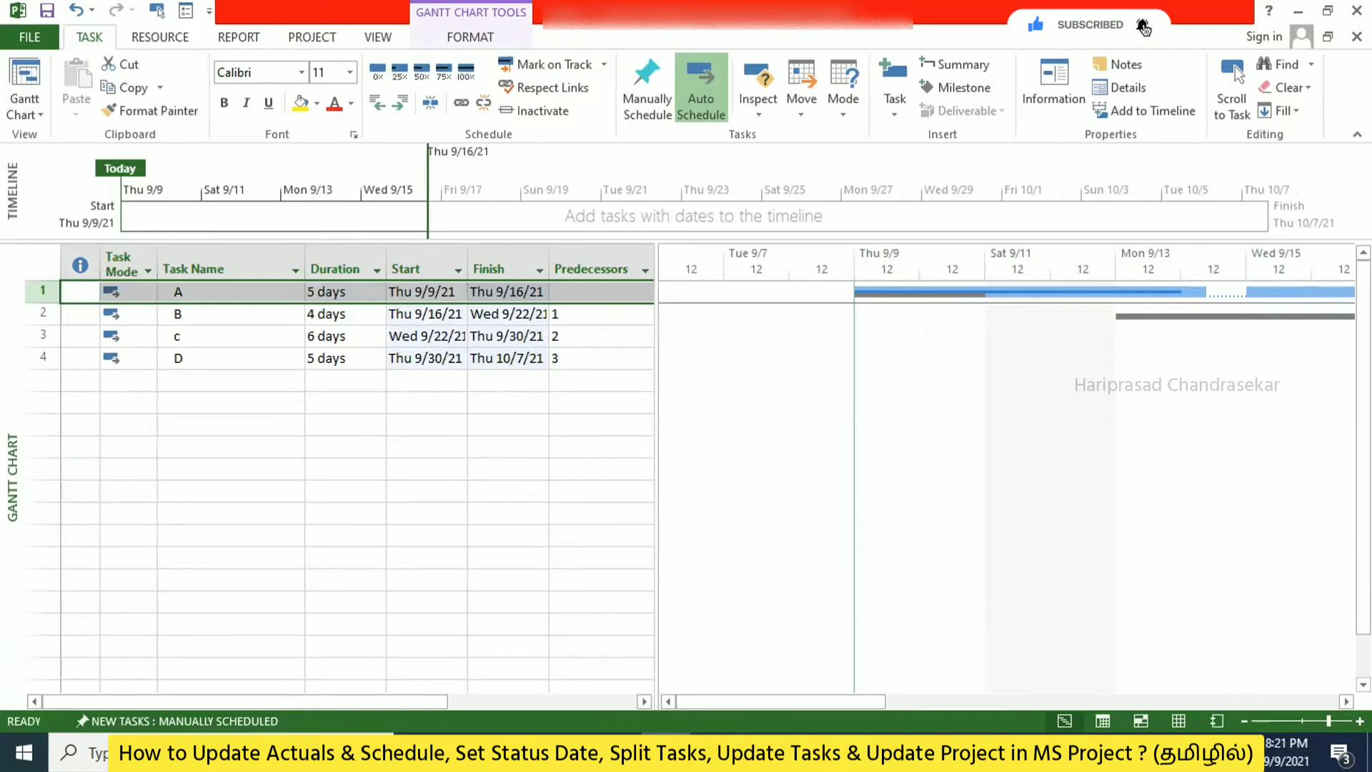
Step: Examine the split in task A and its linked successor tasks across the whole Gantt chart
left_click_drag(840, 693, 966, 697)
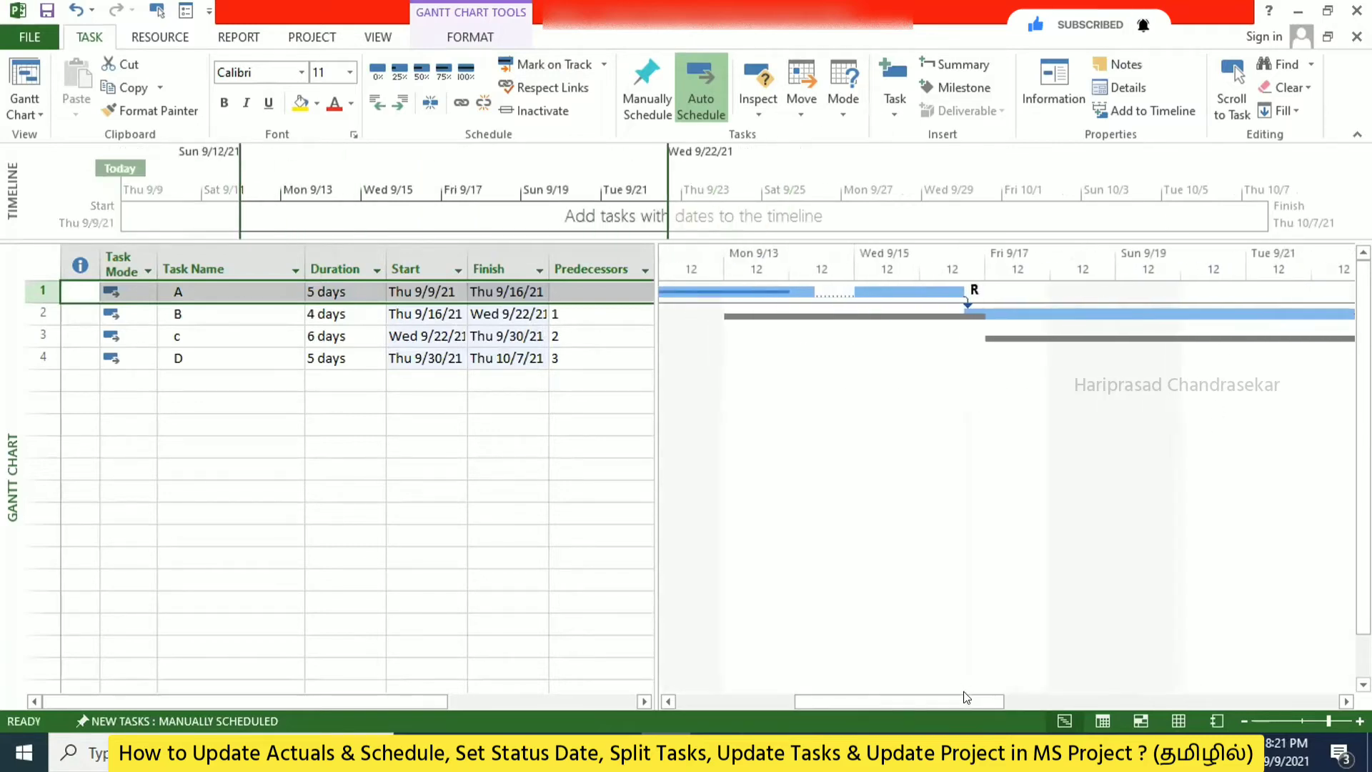
left_click(1237, 719)
left_click(1238, 718)
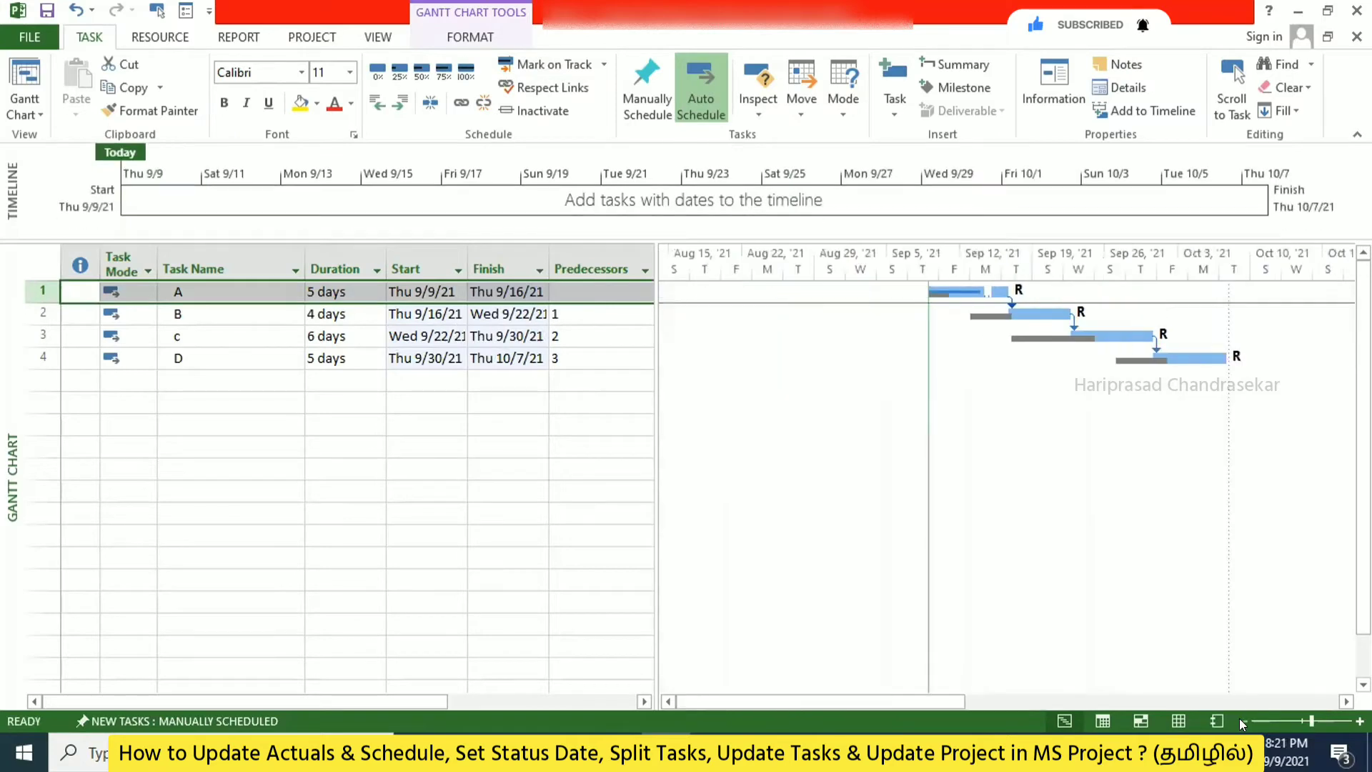
left_click(1239, 718)
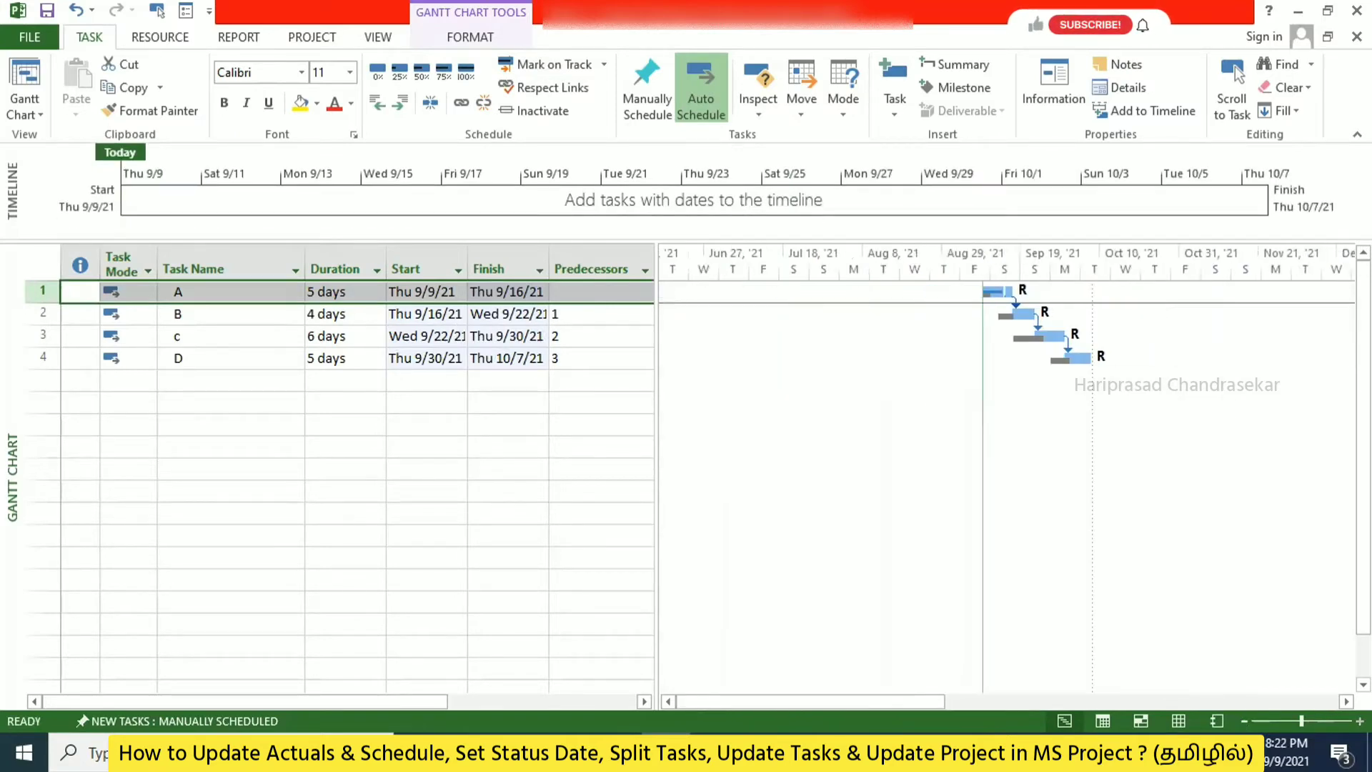
left_click(1360, 721)
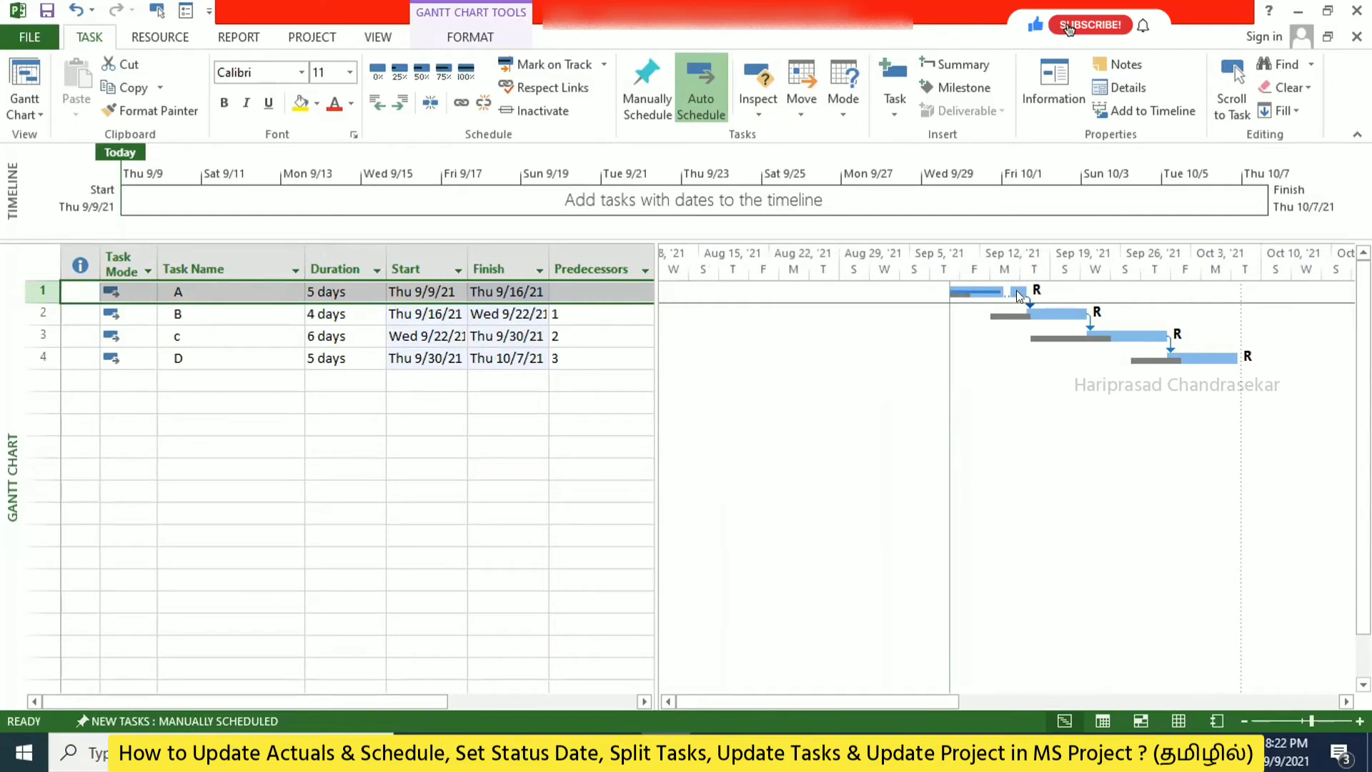
double_click(867, 303)
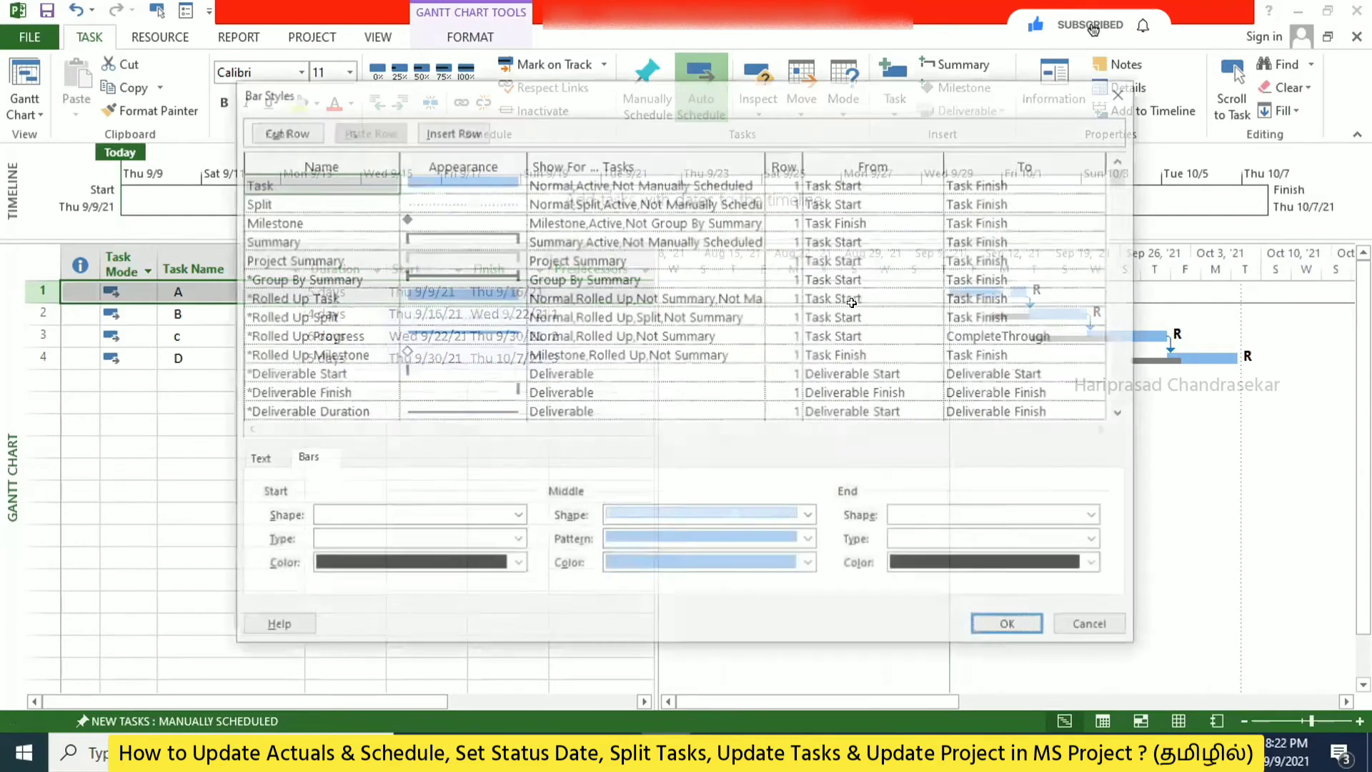
left_click(1097, 627)
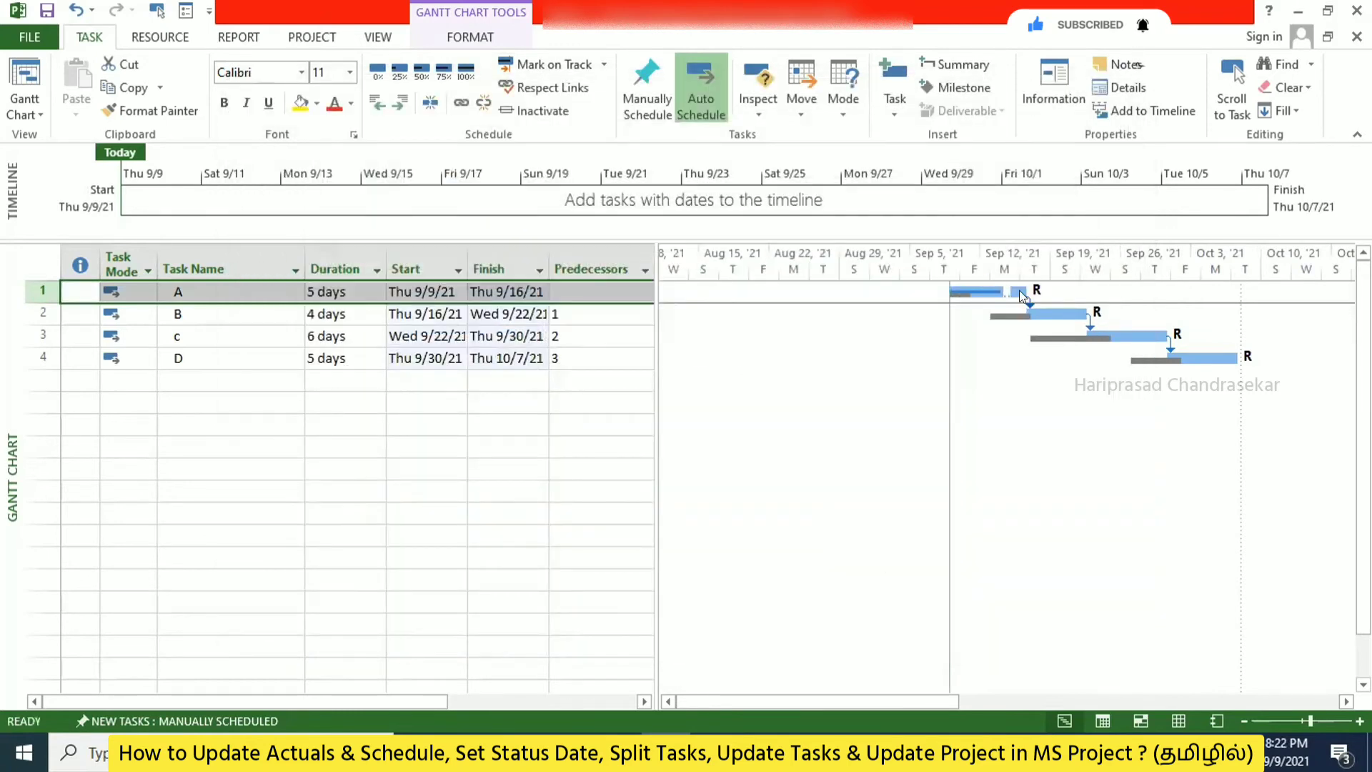
Step: Check task A's percent complete in its task information against its Gantt bar
double_click(244, 290)
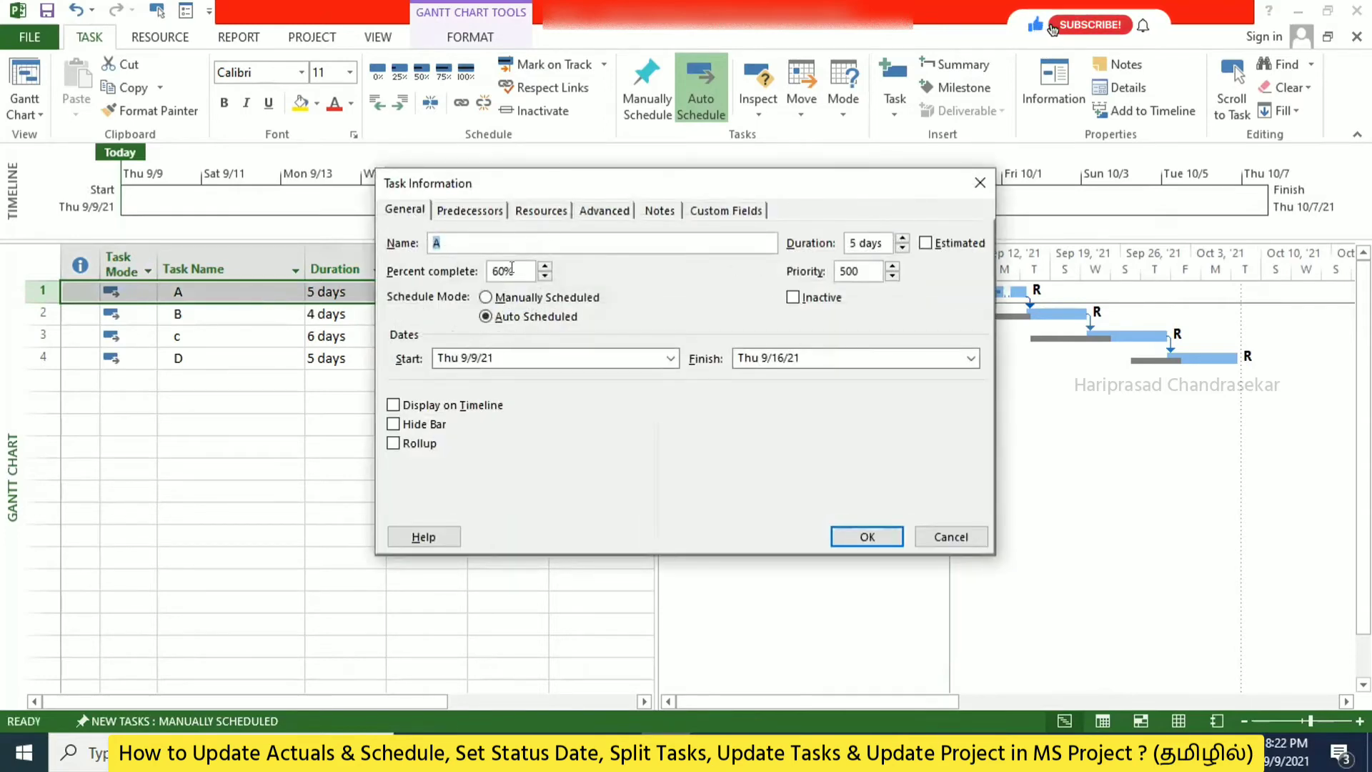
left_click_drag(513, 271, 471, 269)
left_click_drag(613, 185, 368, 205)
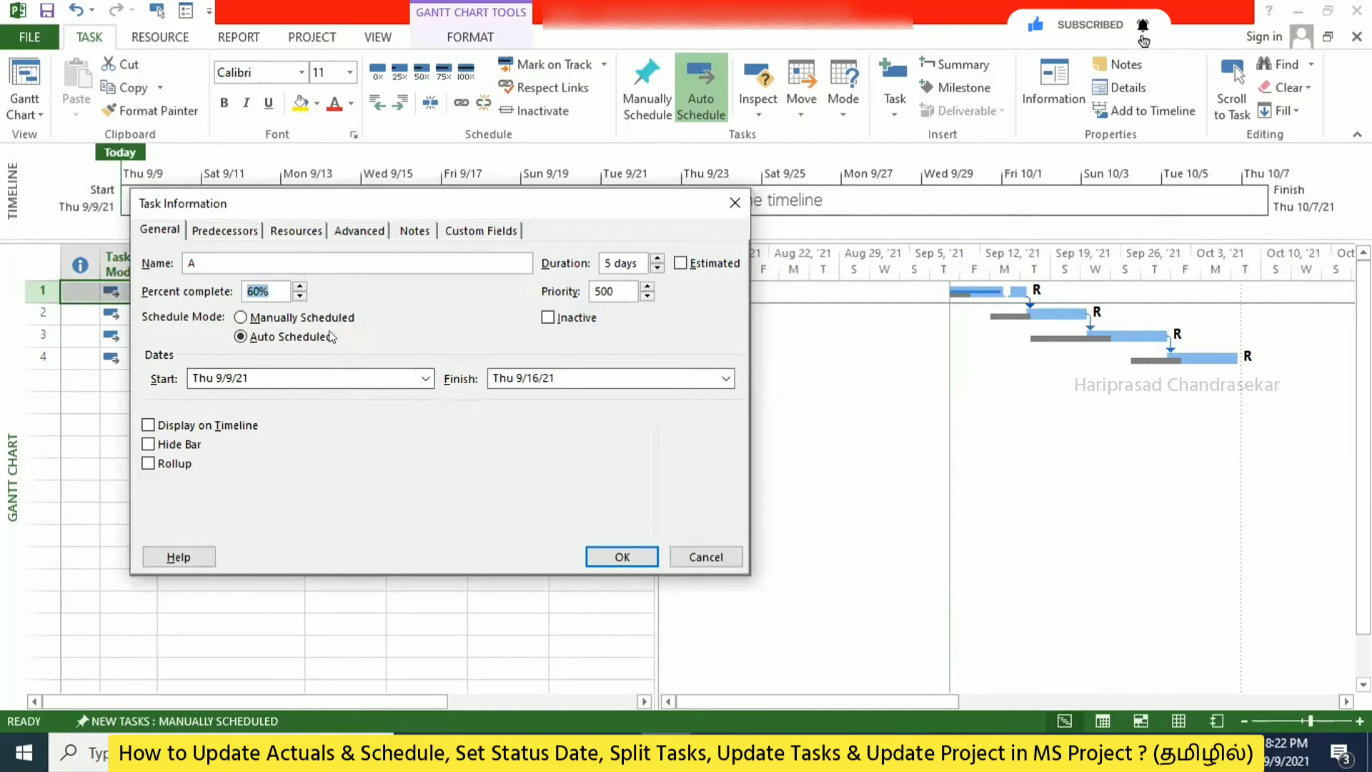
left_click(620, 556)
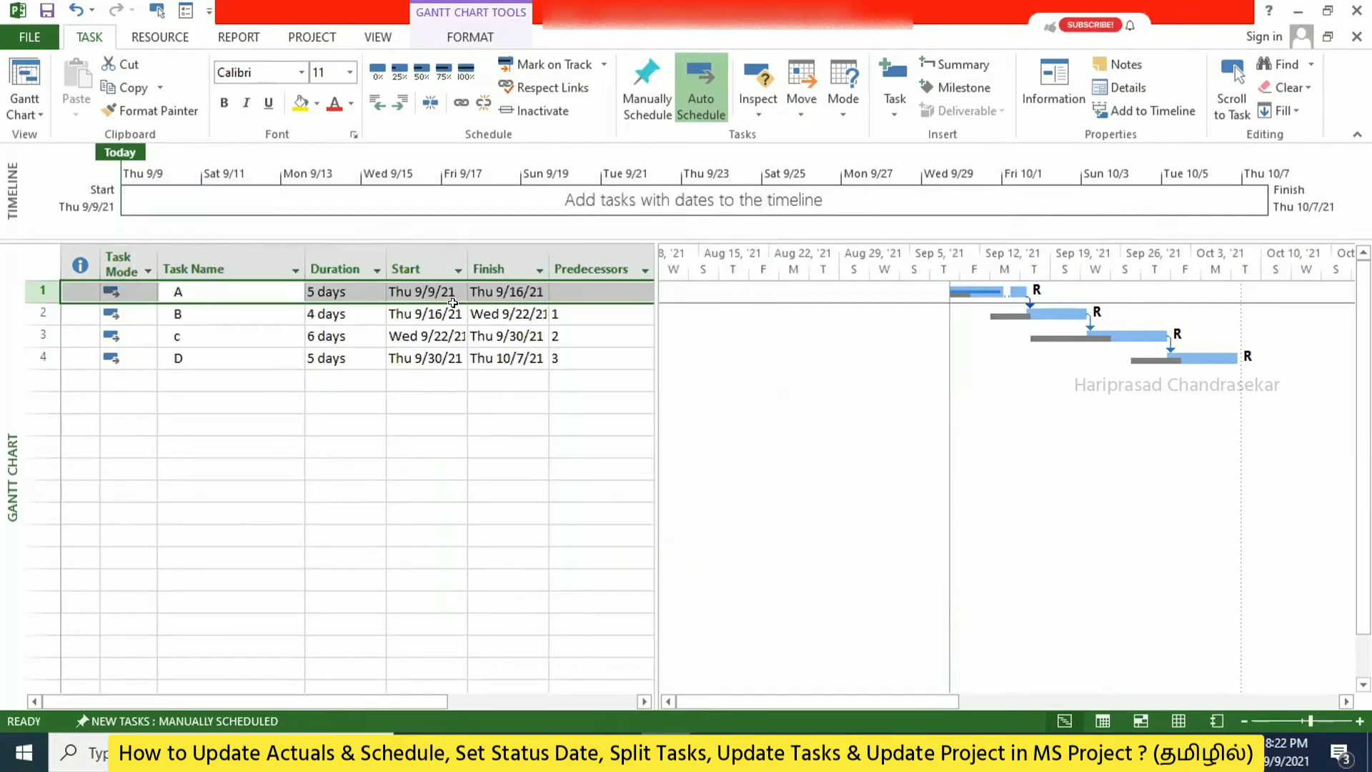
Step: Display task A on the timeline through its task information
right_click(208, 296)
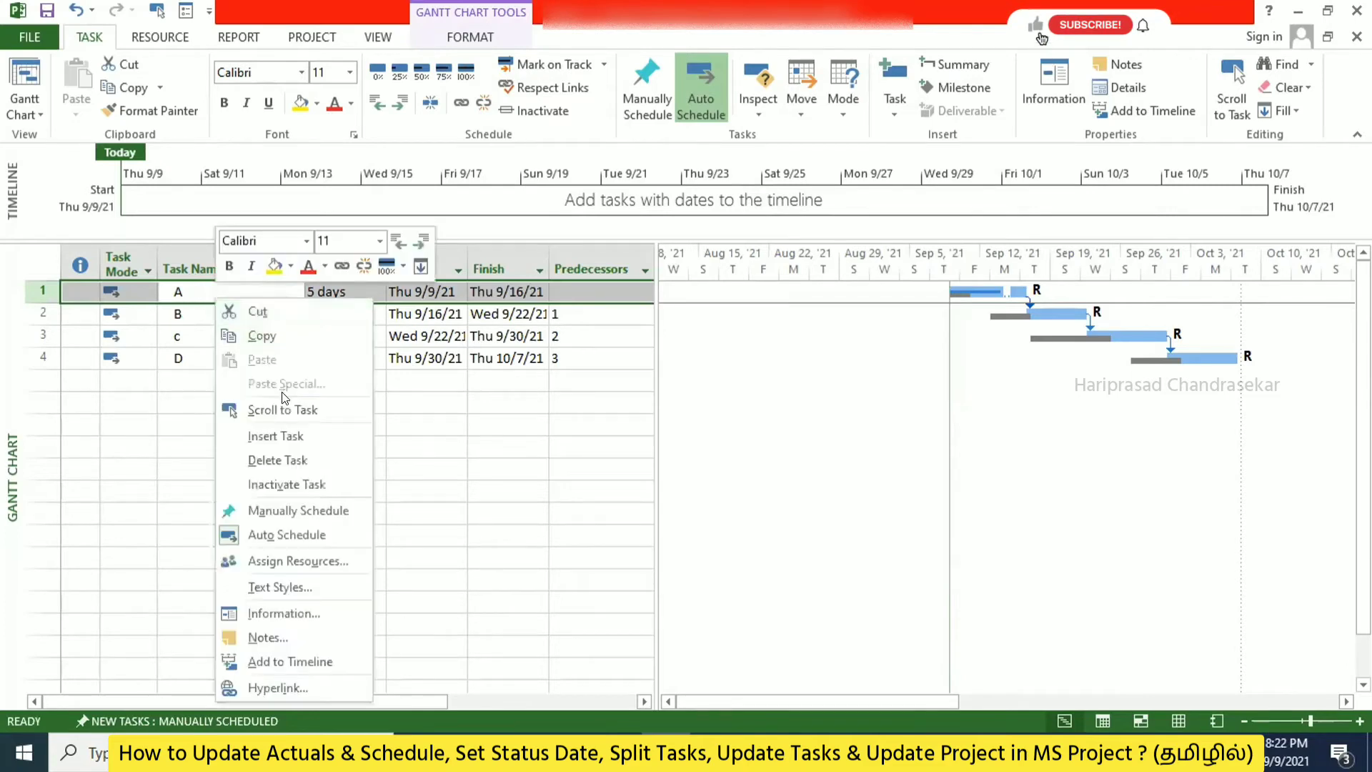
left_click(174, 291)
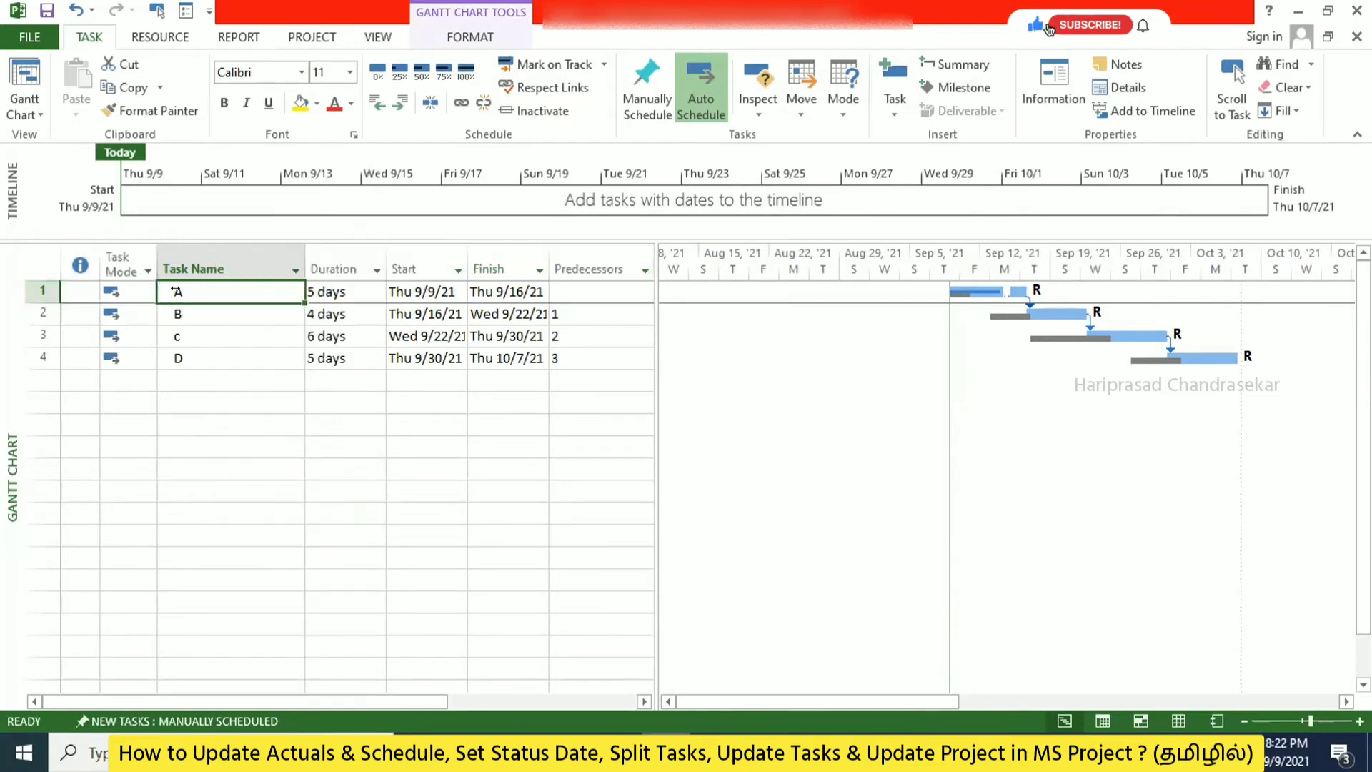
double_click(215, 288)
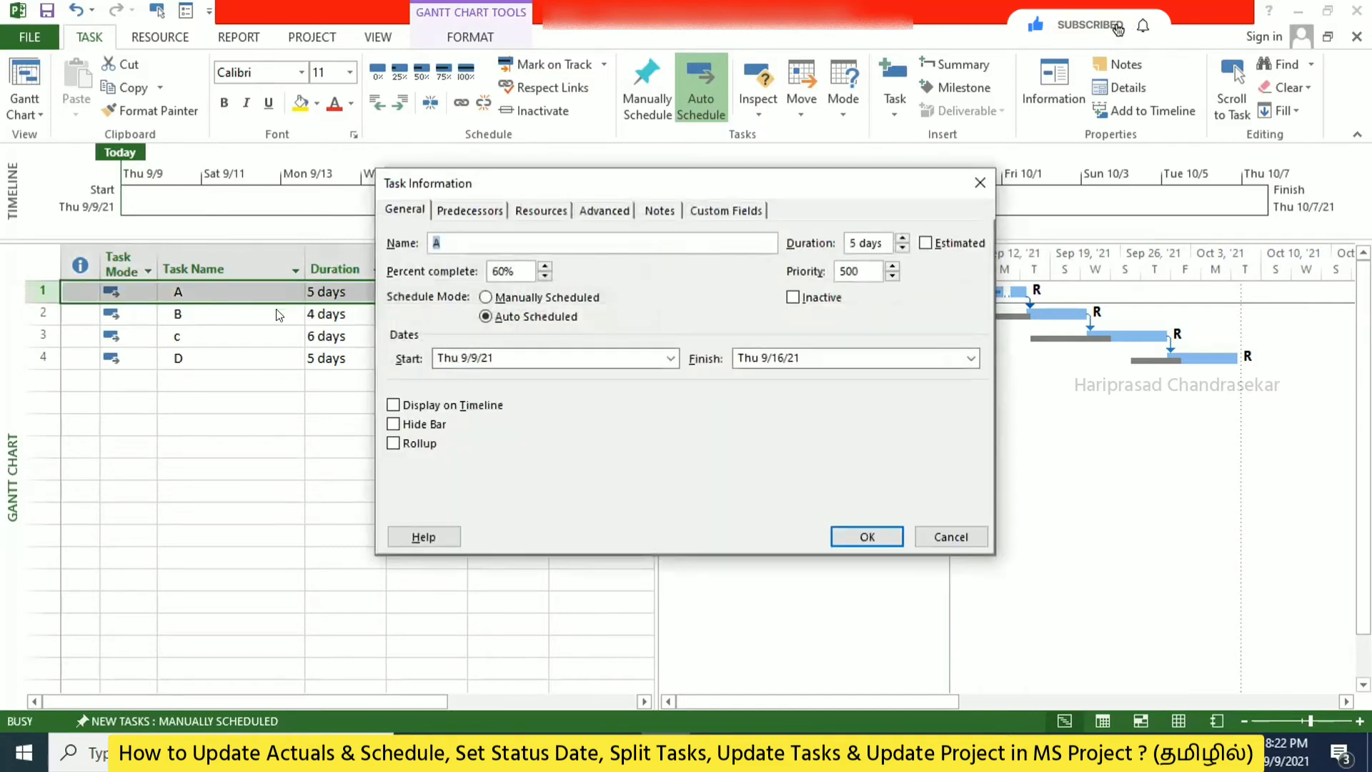
left_click(428, 406)
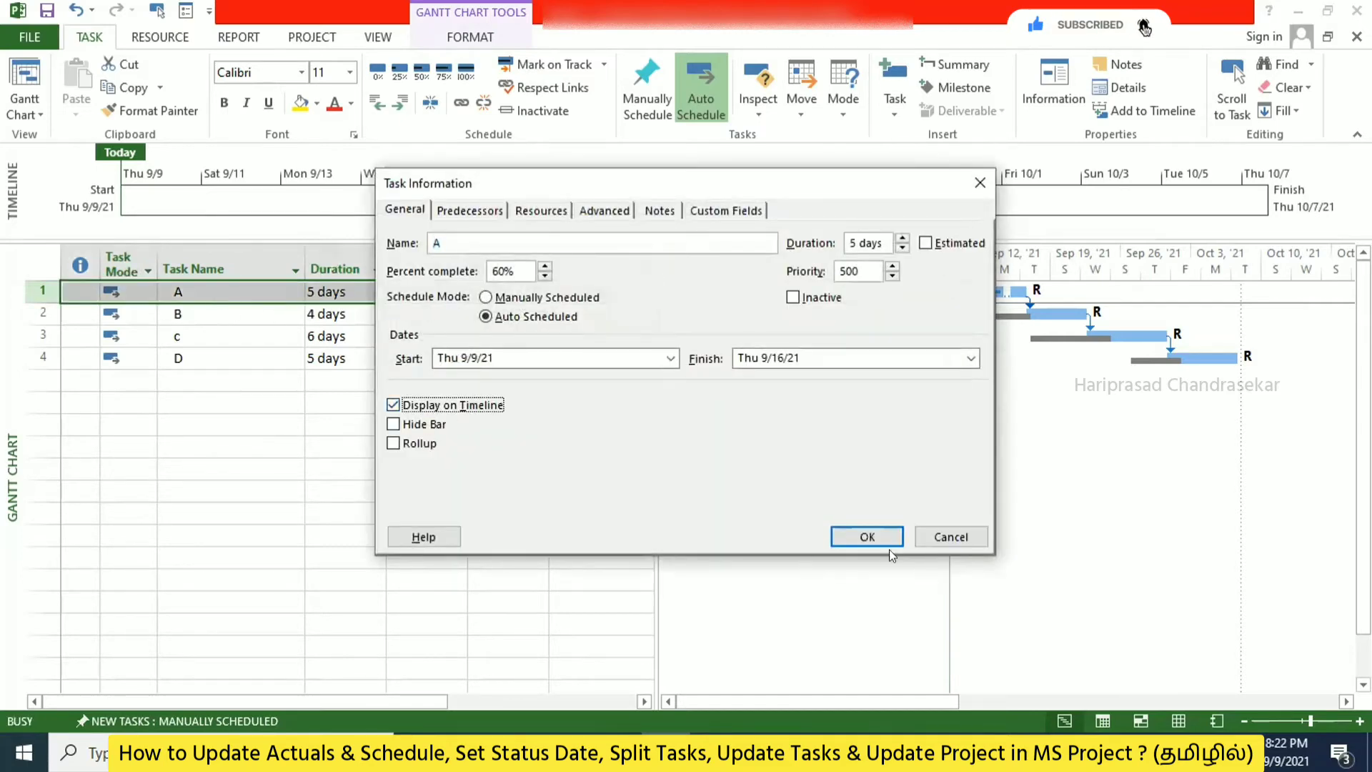
left_click(867, 536)
mouse_move(135, 197)
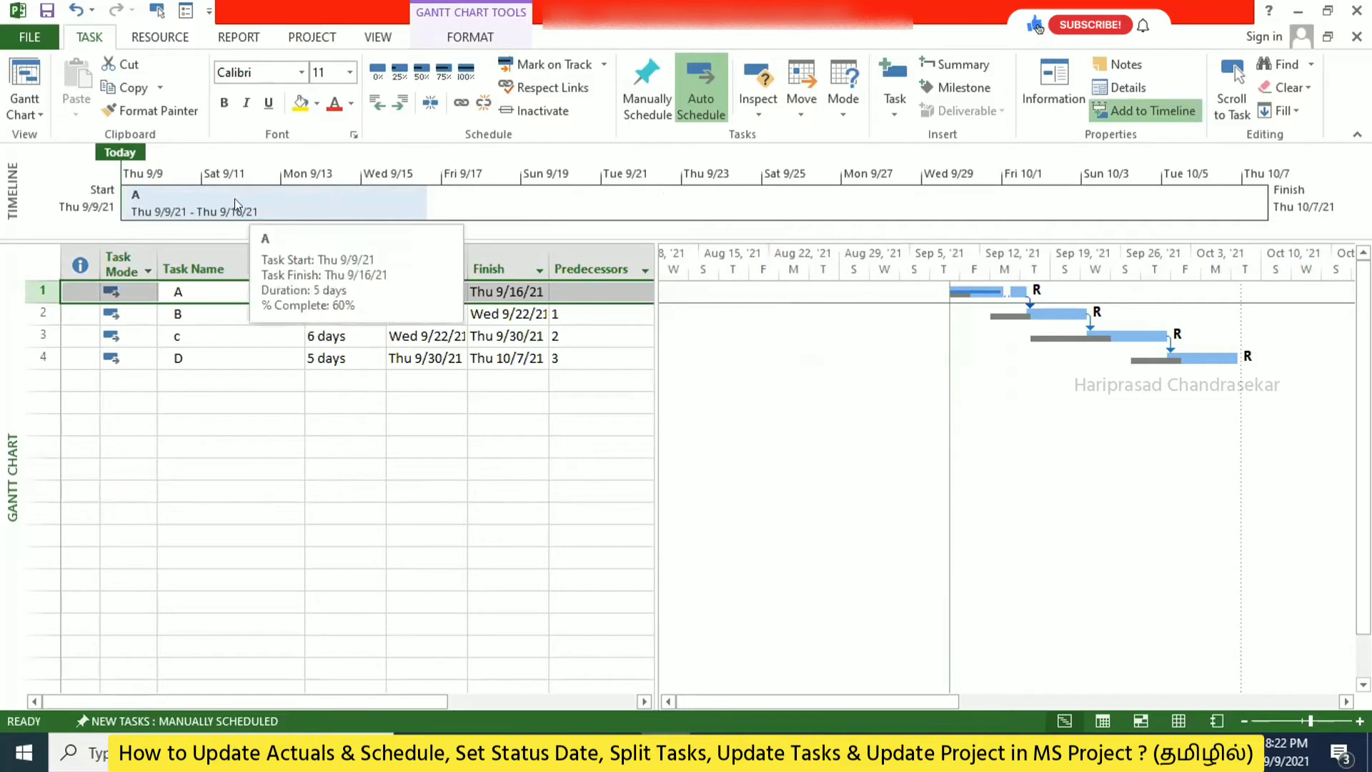
Step: Add task D to the timeline by enabling Display on Timeline in its task information
left_click(214, 363)
double_click(215, 362)
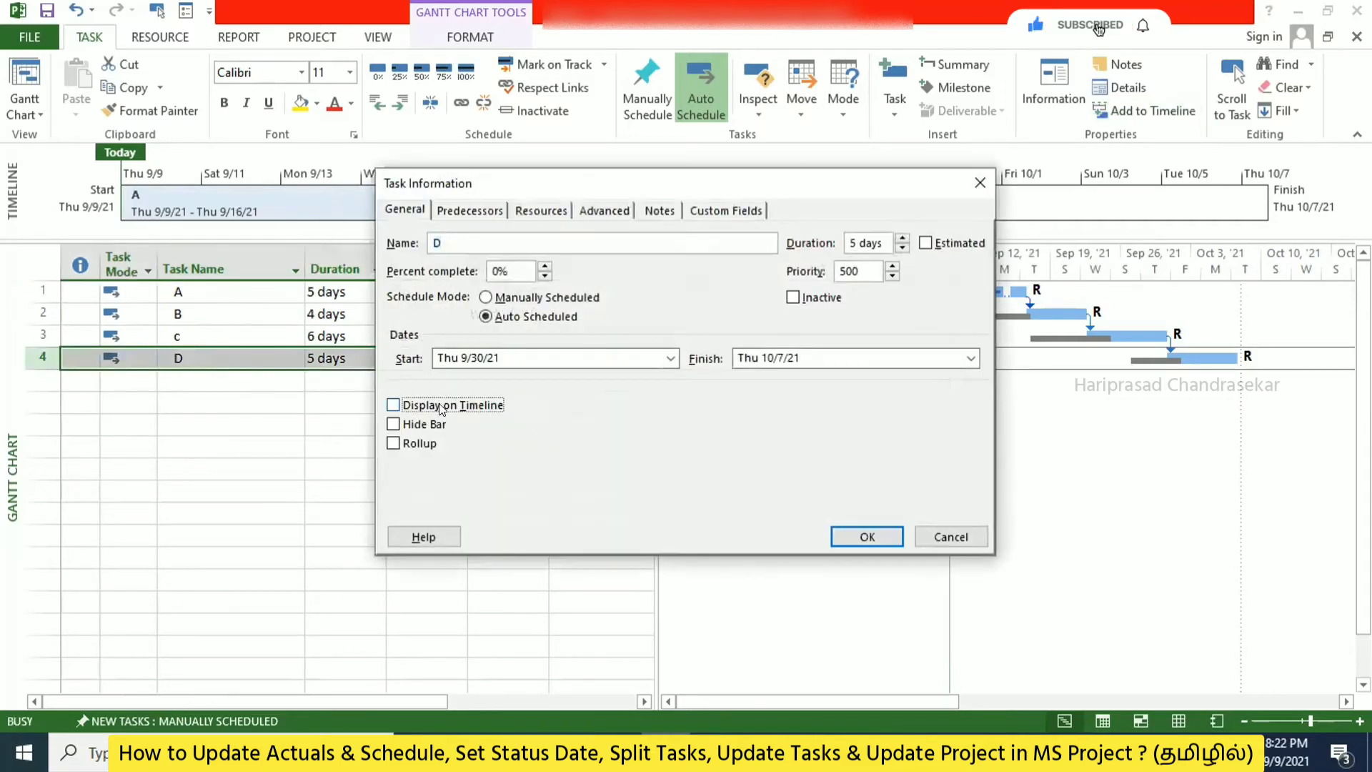
left_click(868, 536)
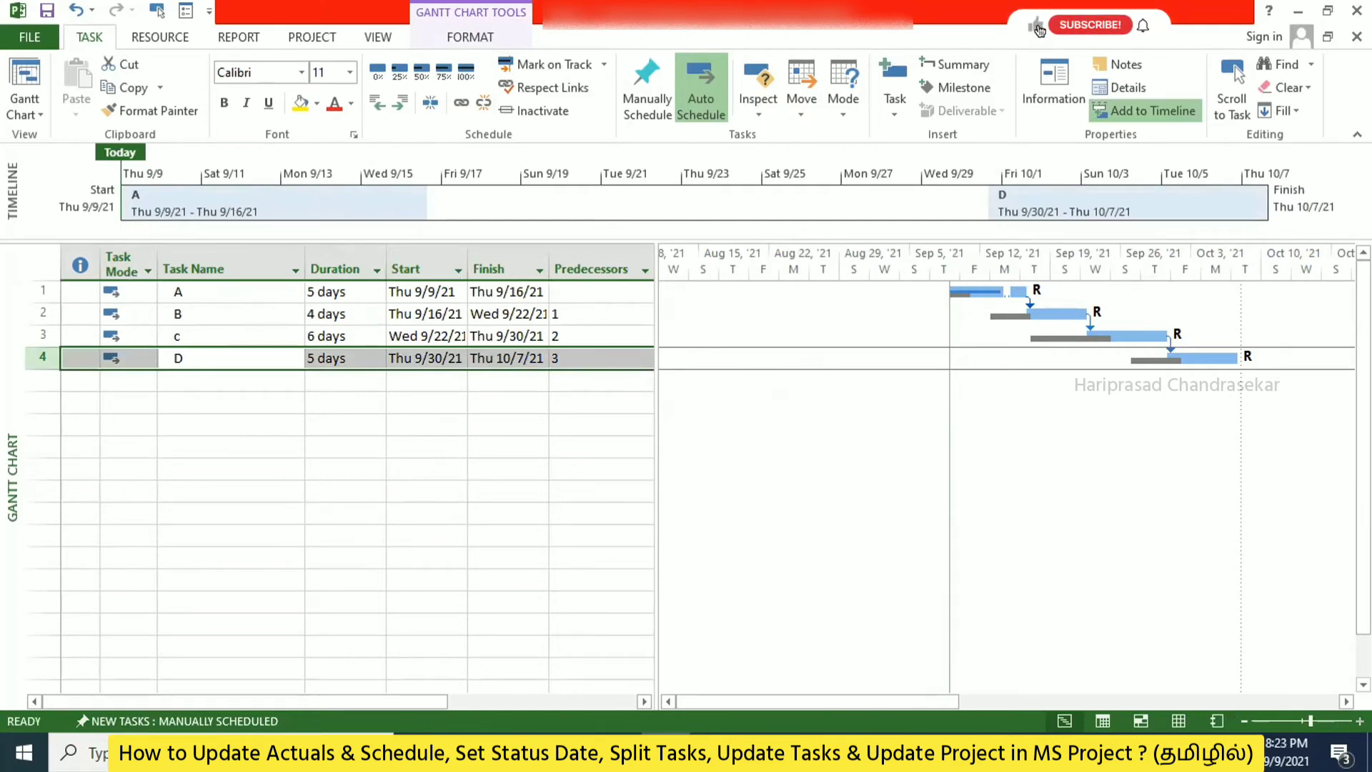
left_click(1360, 720)
left_click(1360, 721)
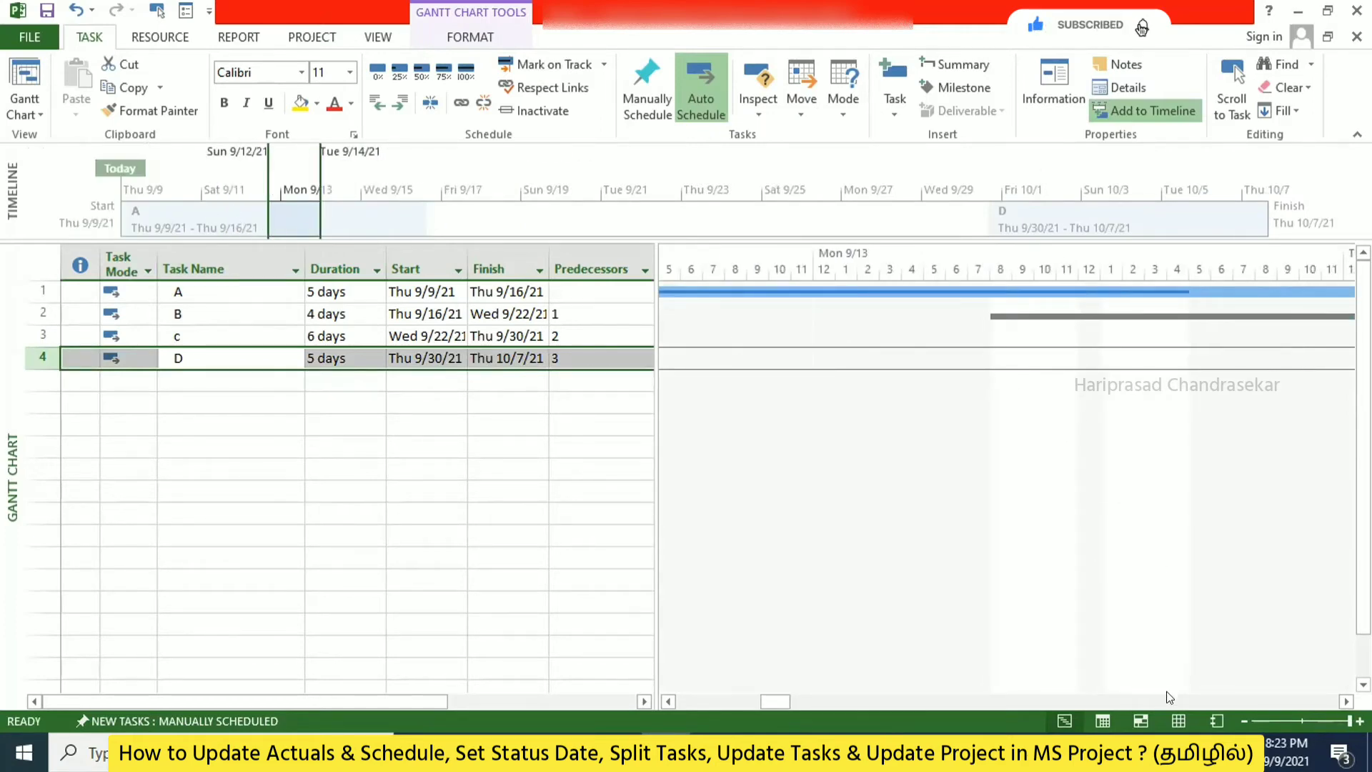
left_click(1244, 720)
left_click(1244, 720)
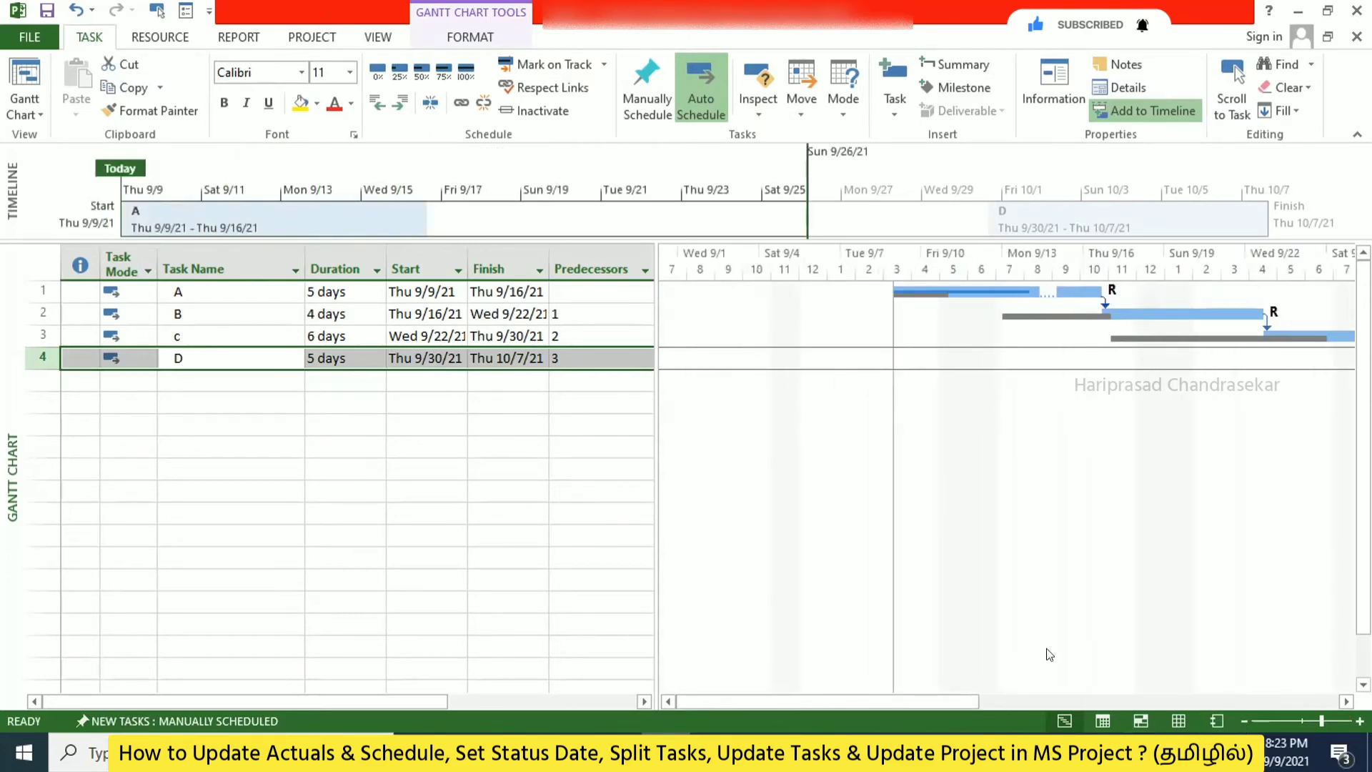
left_click(1244, 720)
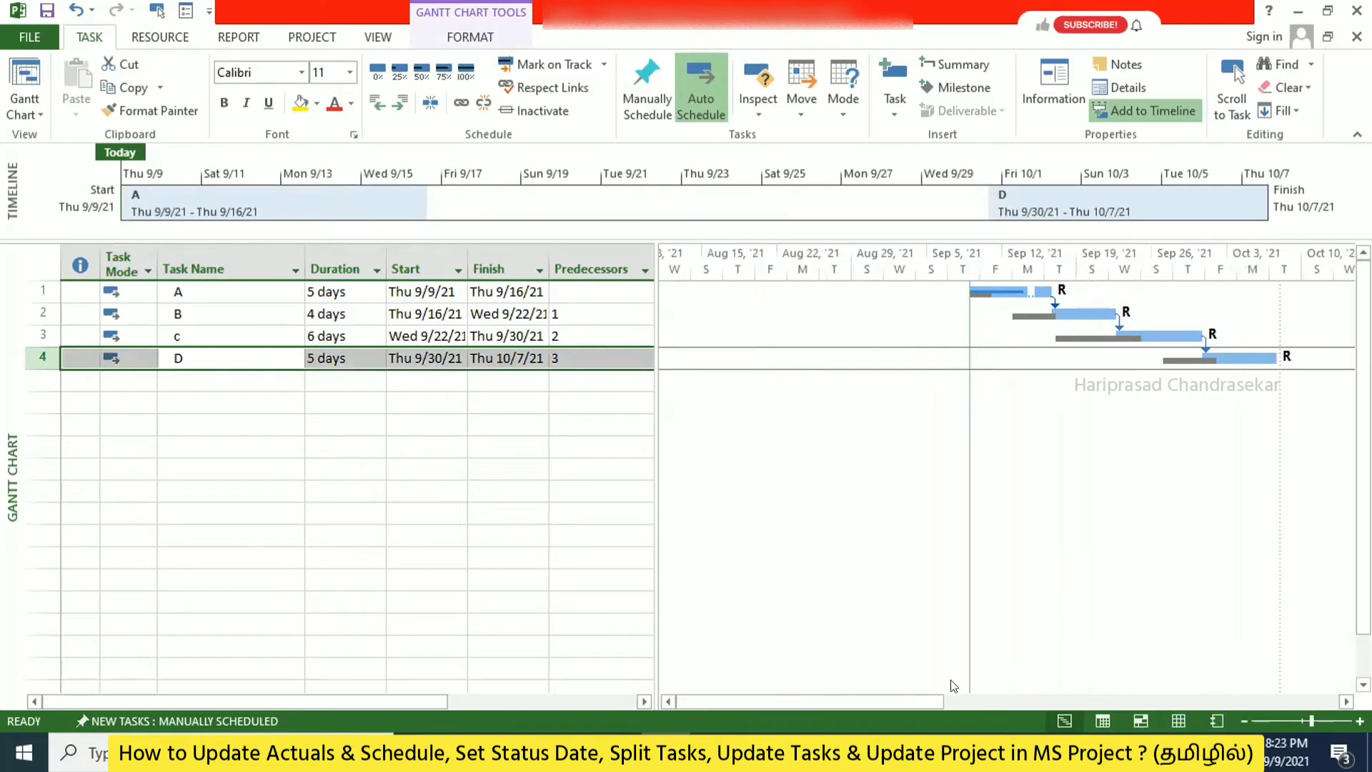
left_click_drag(903, 696, 929, 697)
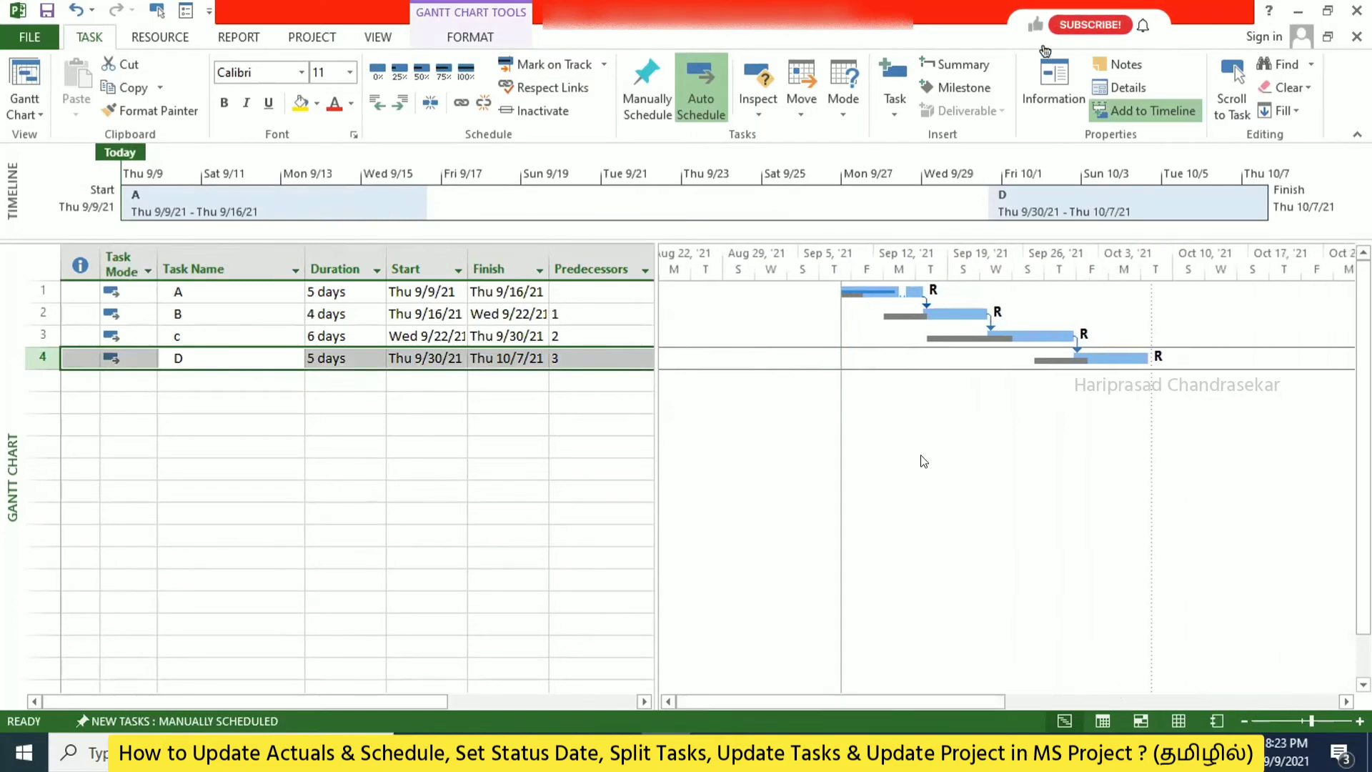
left_click(603, 64)
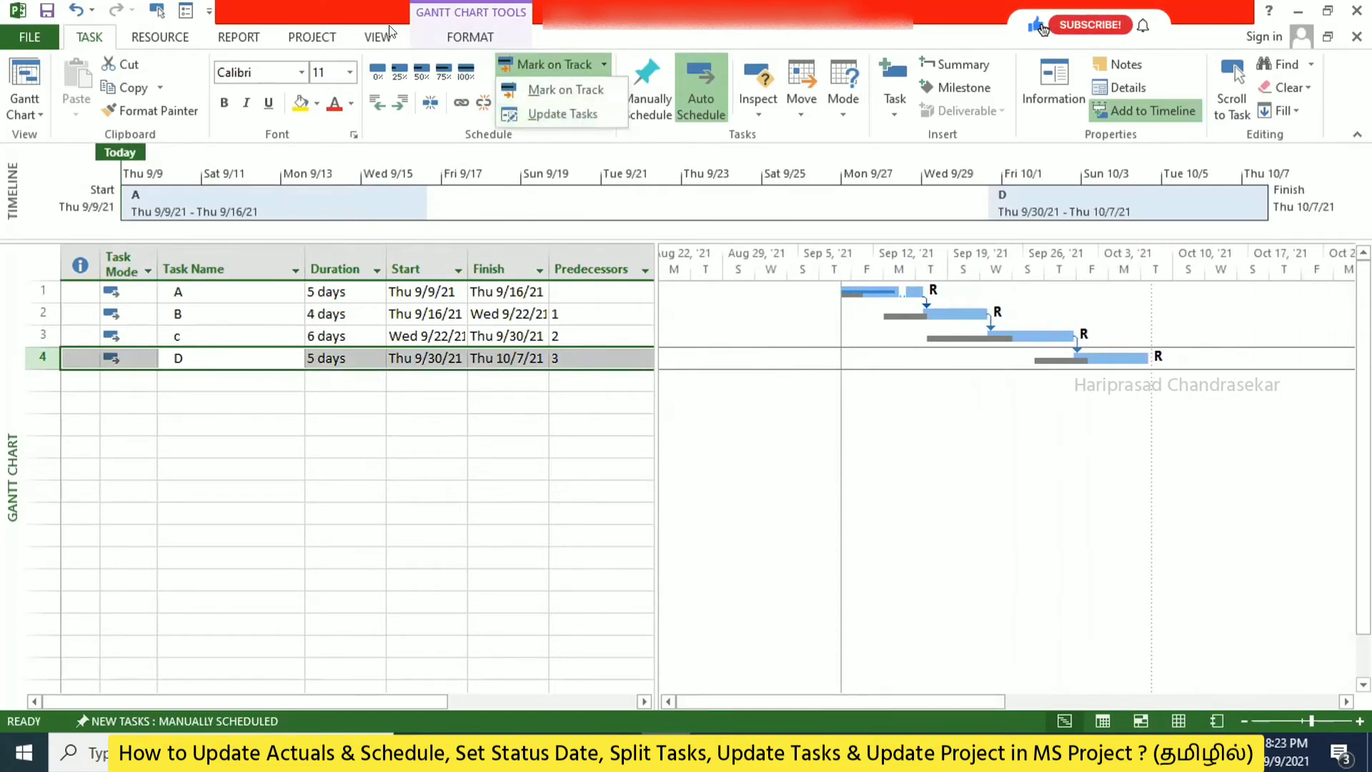
Step: Update work as complete through Tue 9/14/21 for the entire project, using Set 0% - 100% complete
left_click(314, 37)
left_click(314, 37)
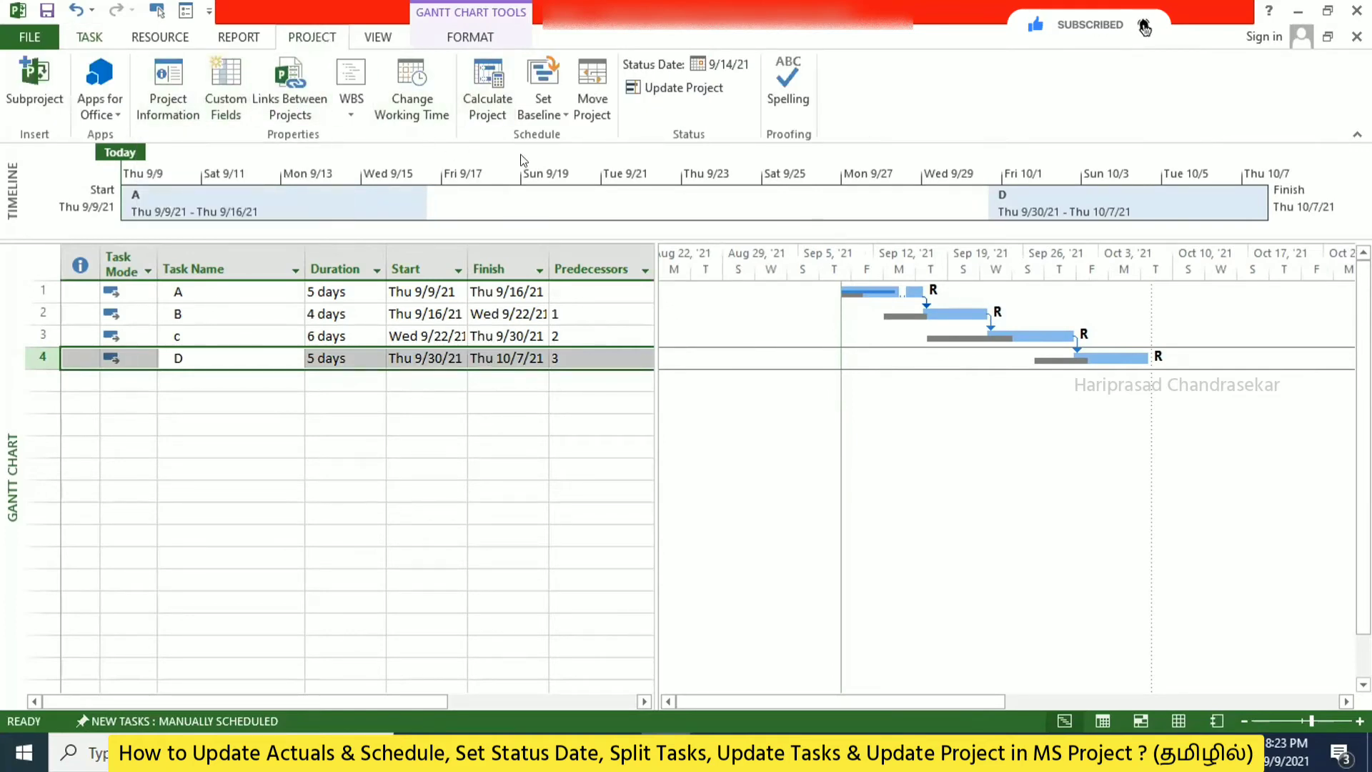
left_click(684, 85)
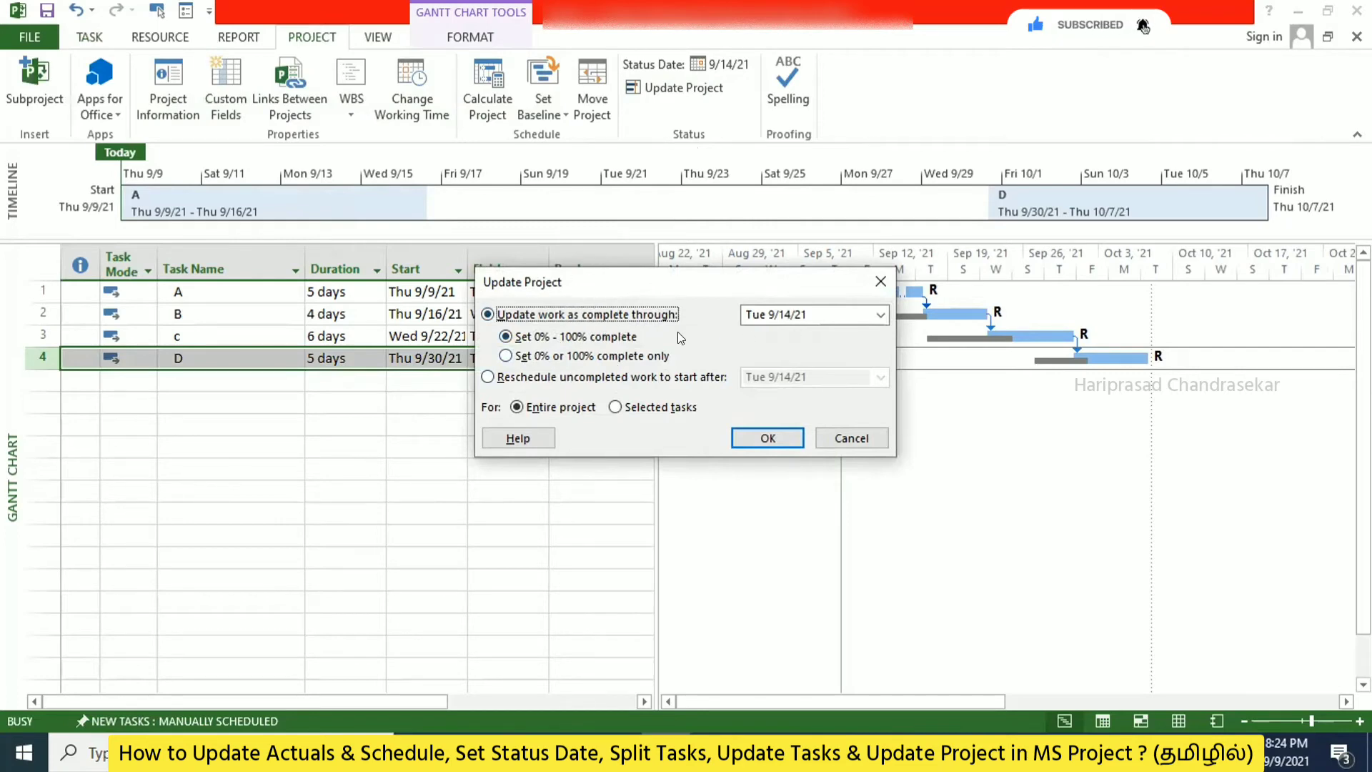
left_click(774, 438)
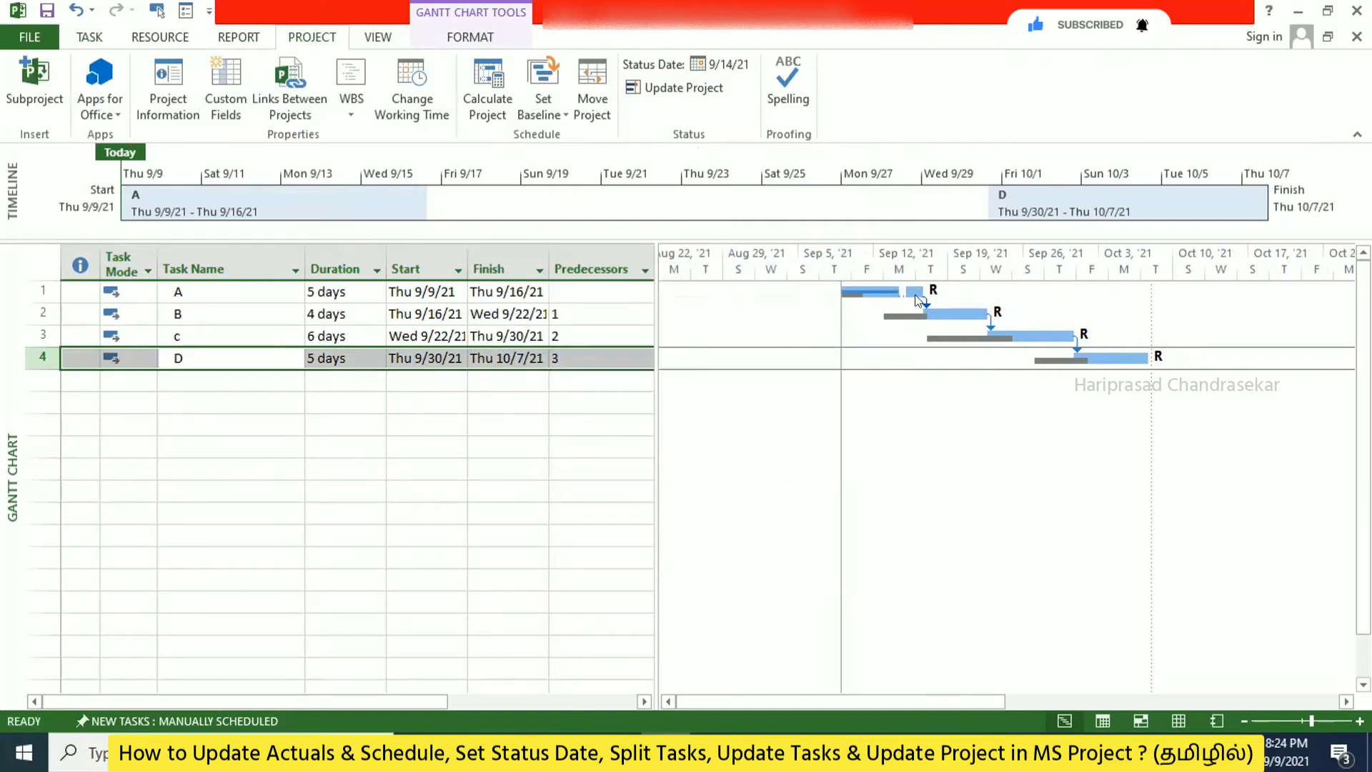
Step: Set the project's status date to 9/30/21
left_click(717, 66)
left_click(781, 356)
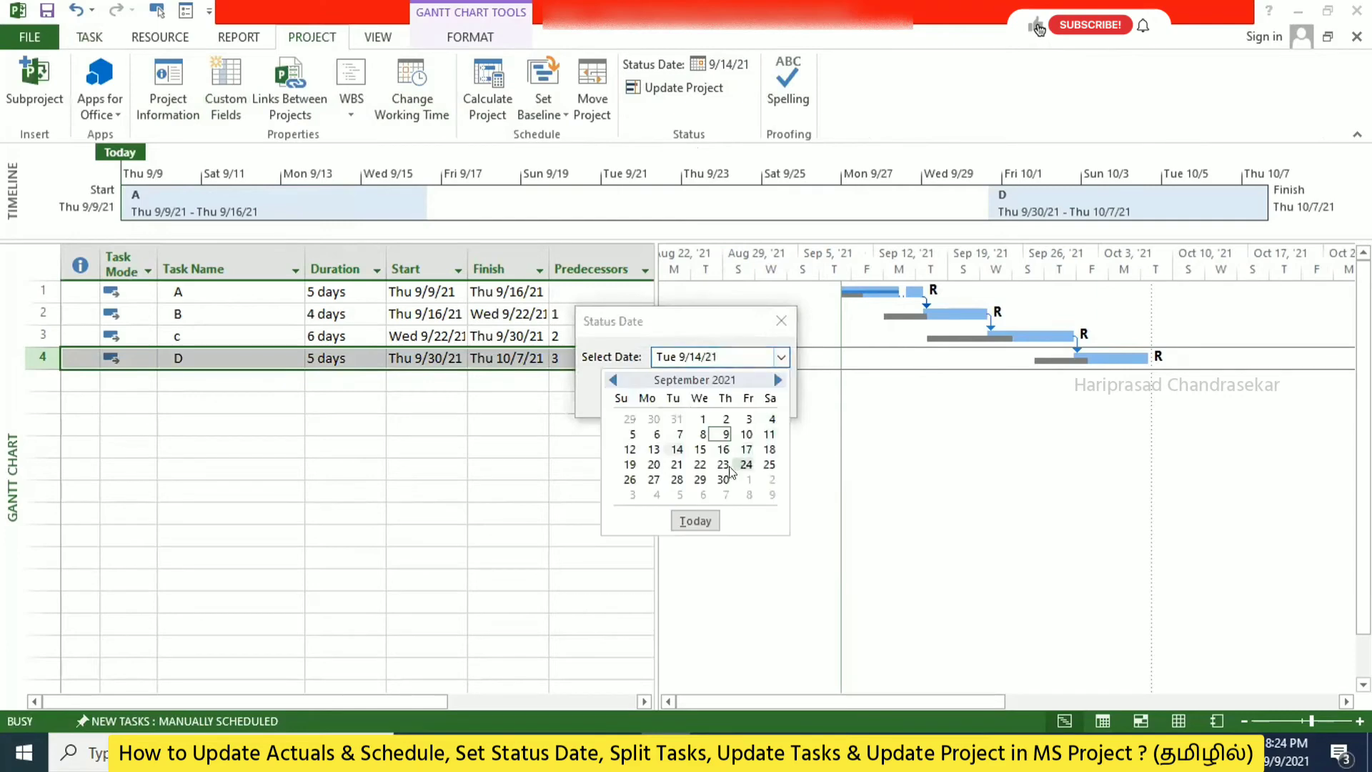
left_click(724, 479)
left_click(671, 398)
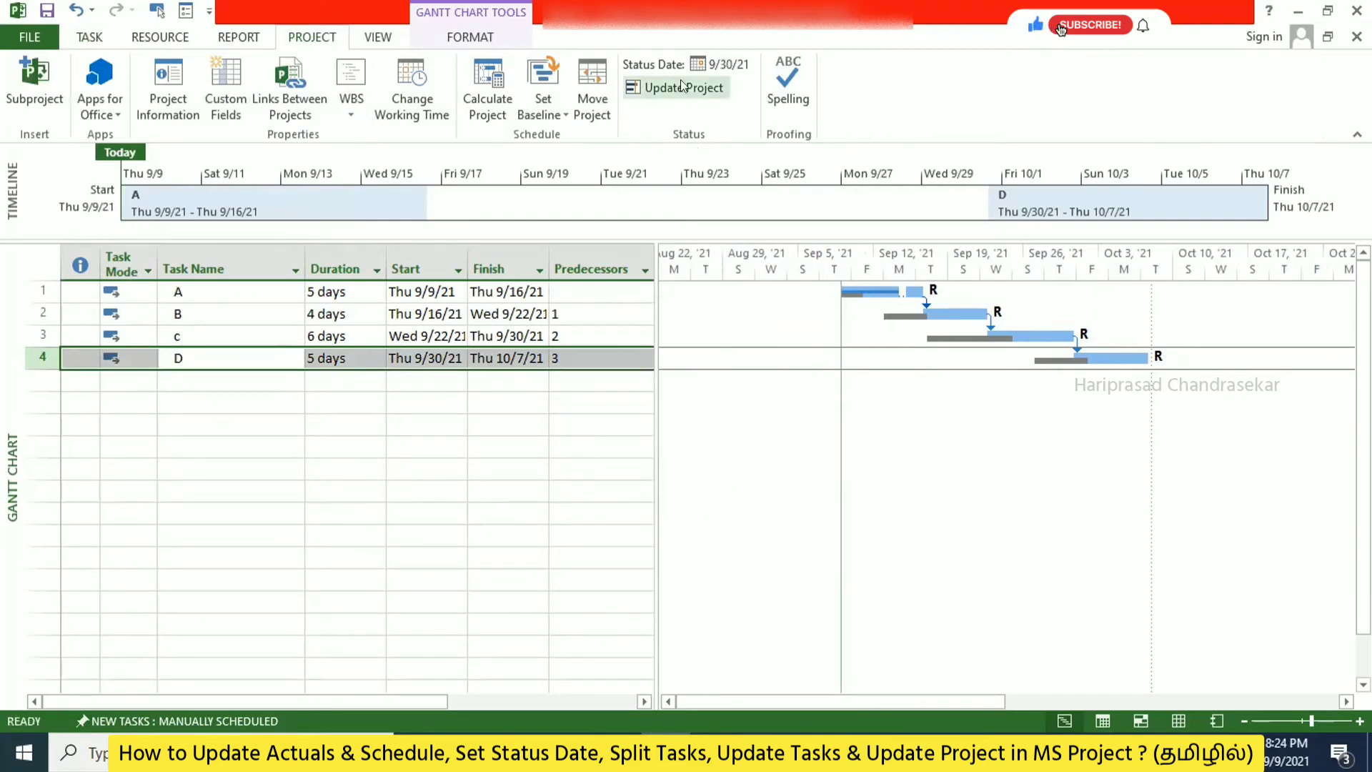
Step: Update the entire project's work as complete through Sun 9/12/21 with Set 0% - 100% complete
left_click(682, 87)
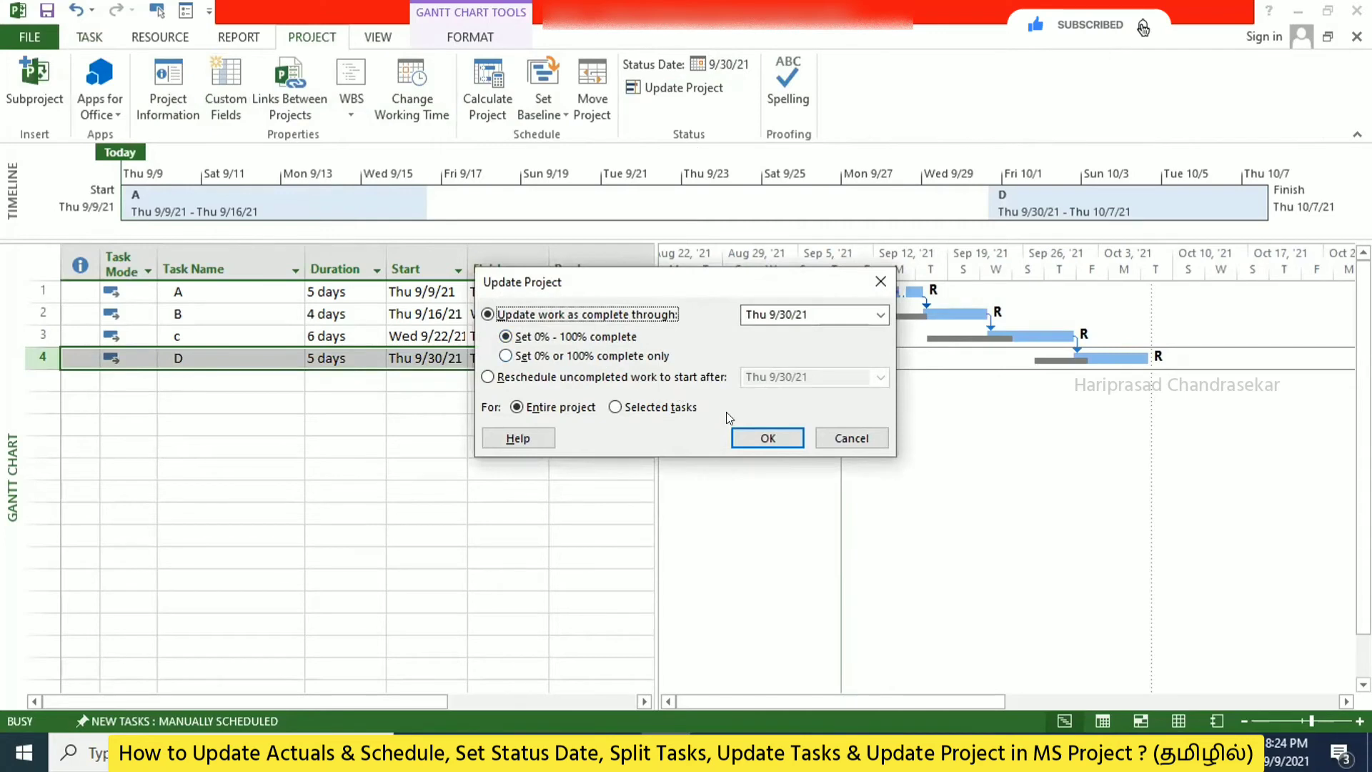
left_click_drag(686, 285, 472, 391)
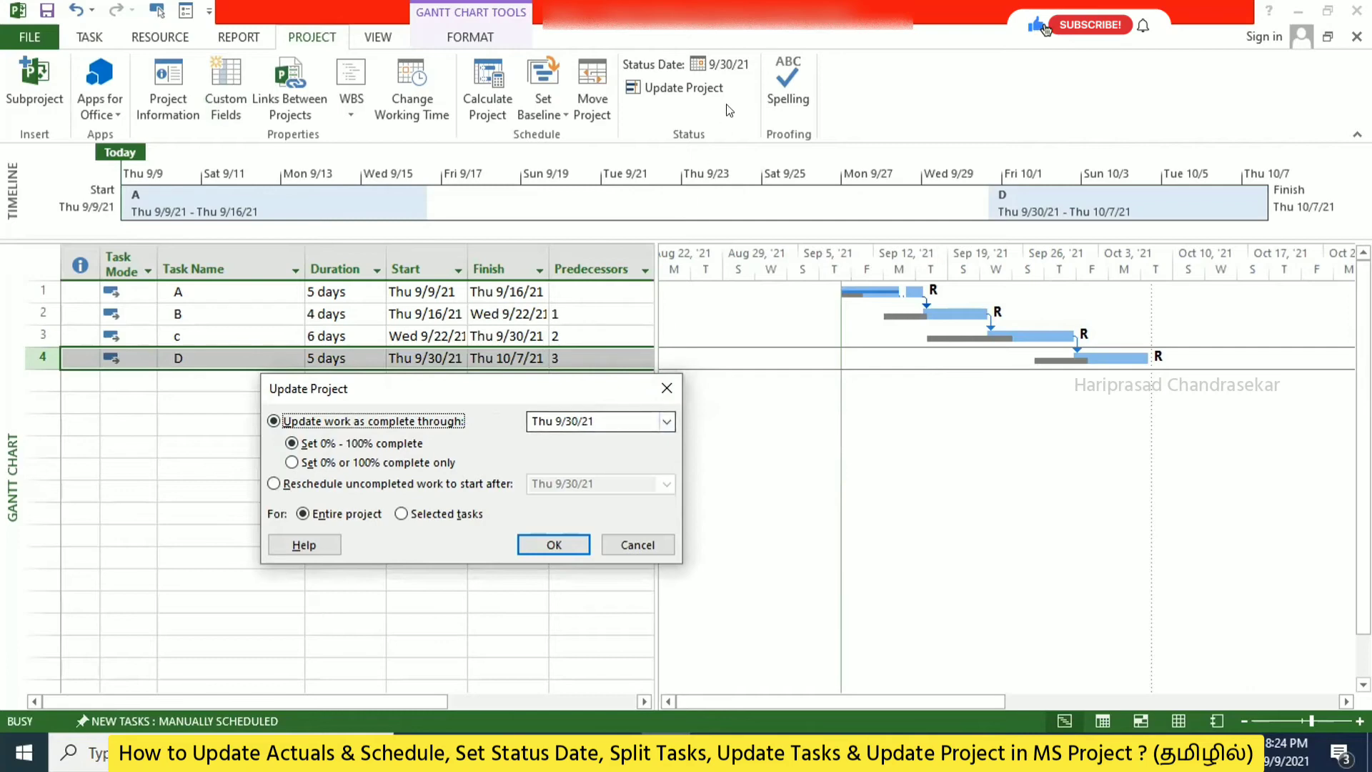
left_click(665, 421)
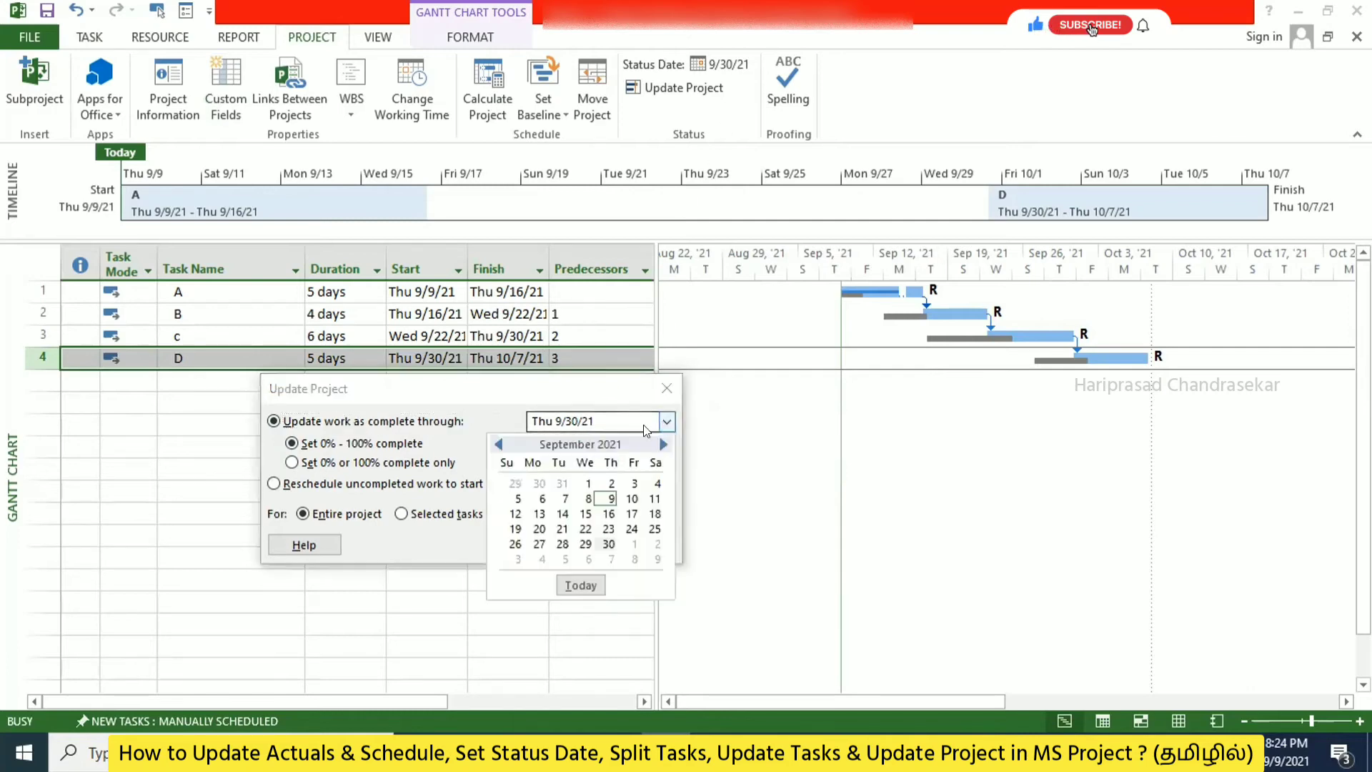
left_click(516, 514)
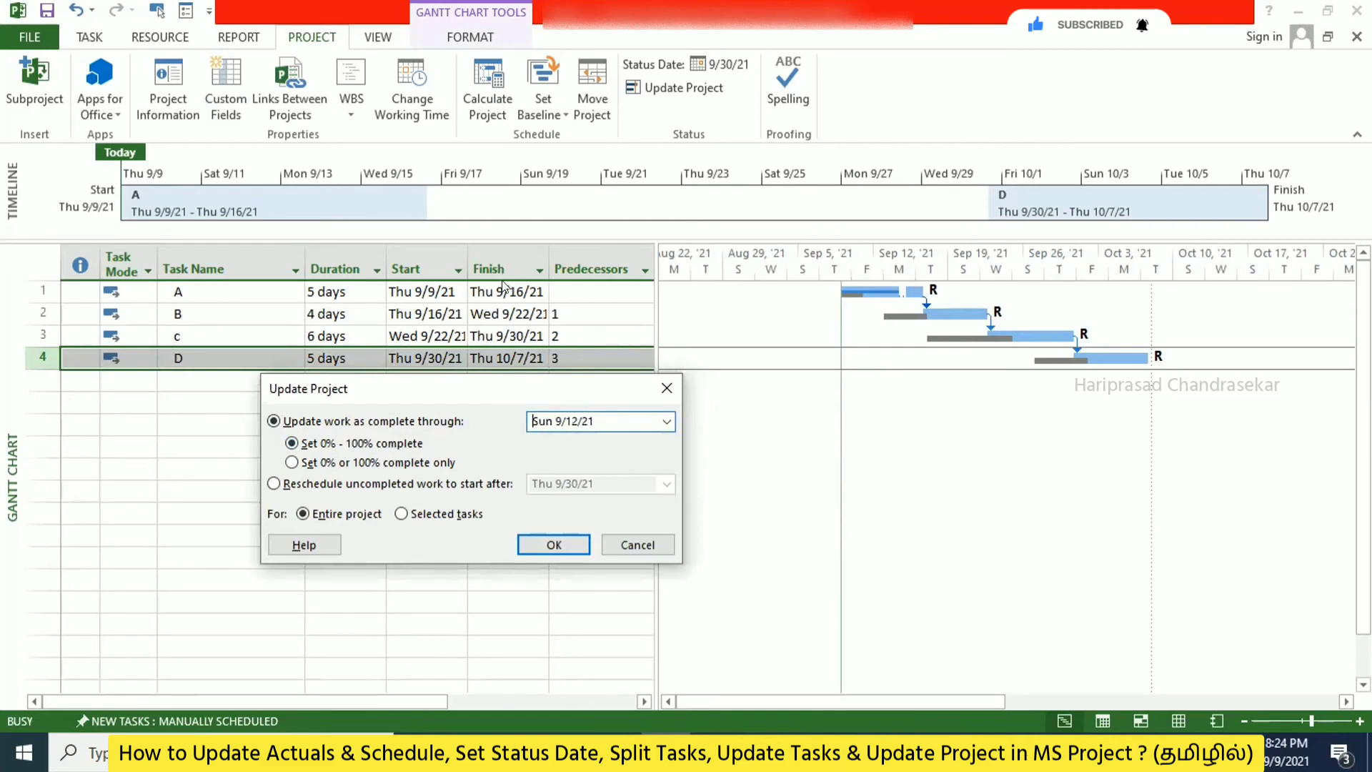
left_click(554, 544)
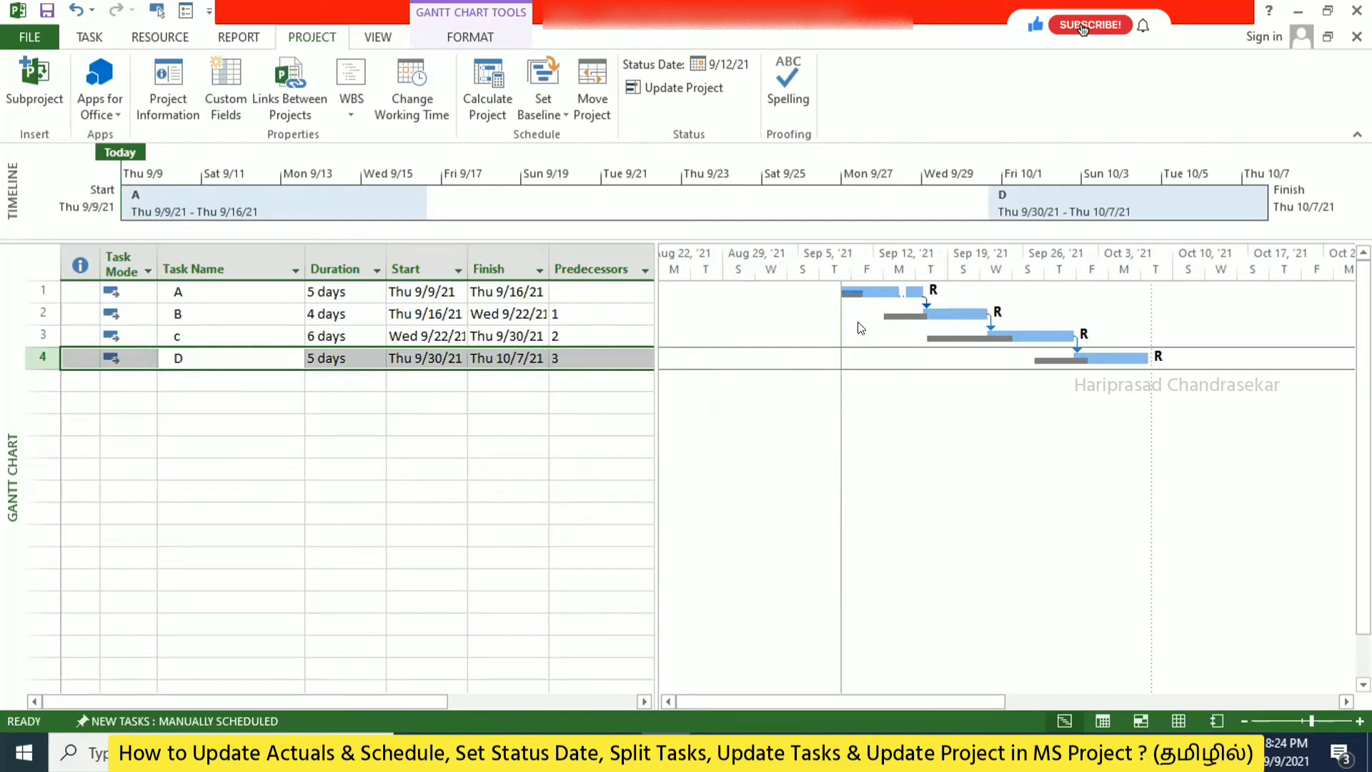
Step: Update the entire project's work as complete through Mon 9/20/21 with Set 0% - 100% complete
left_click(685, 88)
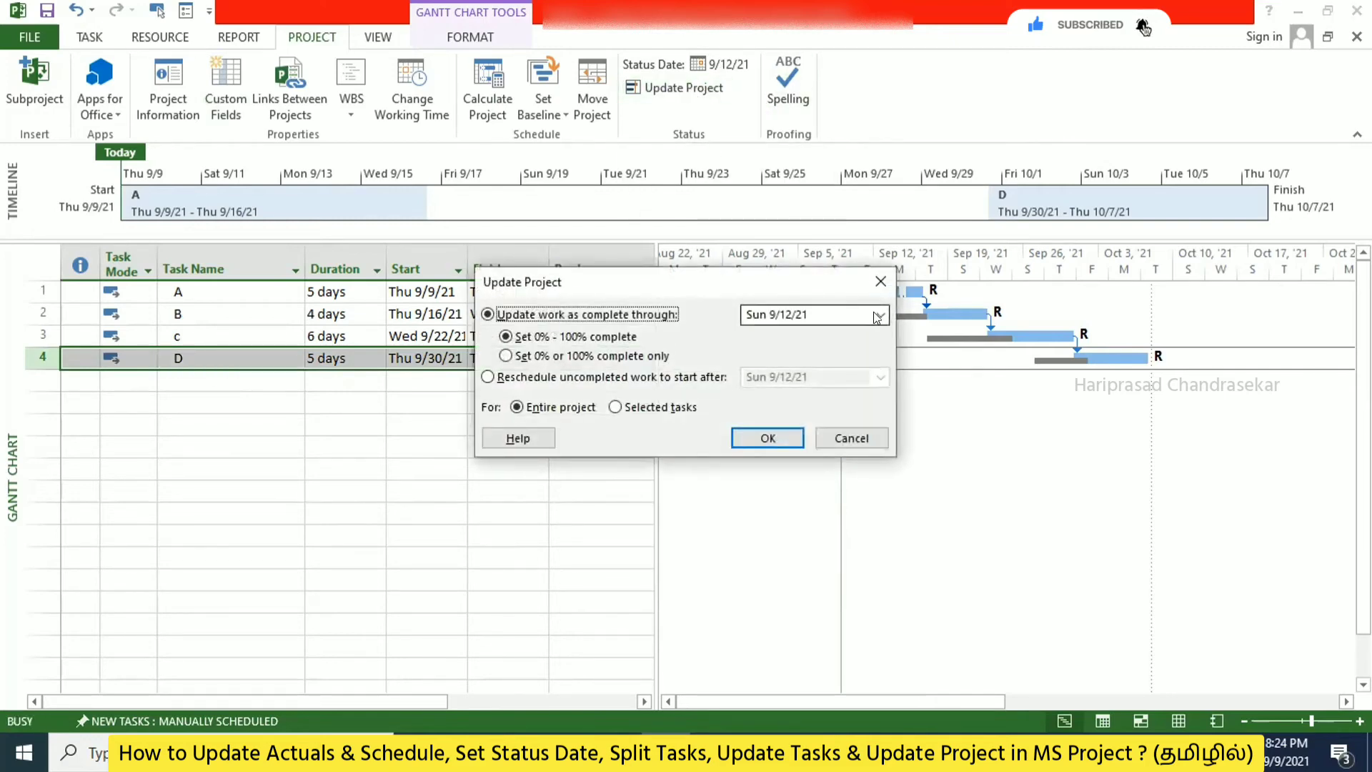
left_click_drag(723, 282, 709, 368)
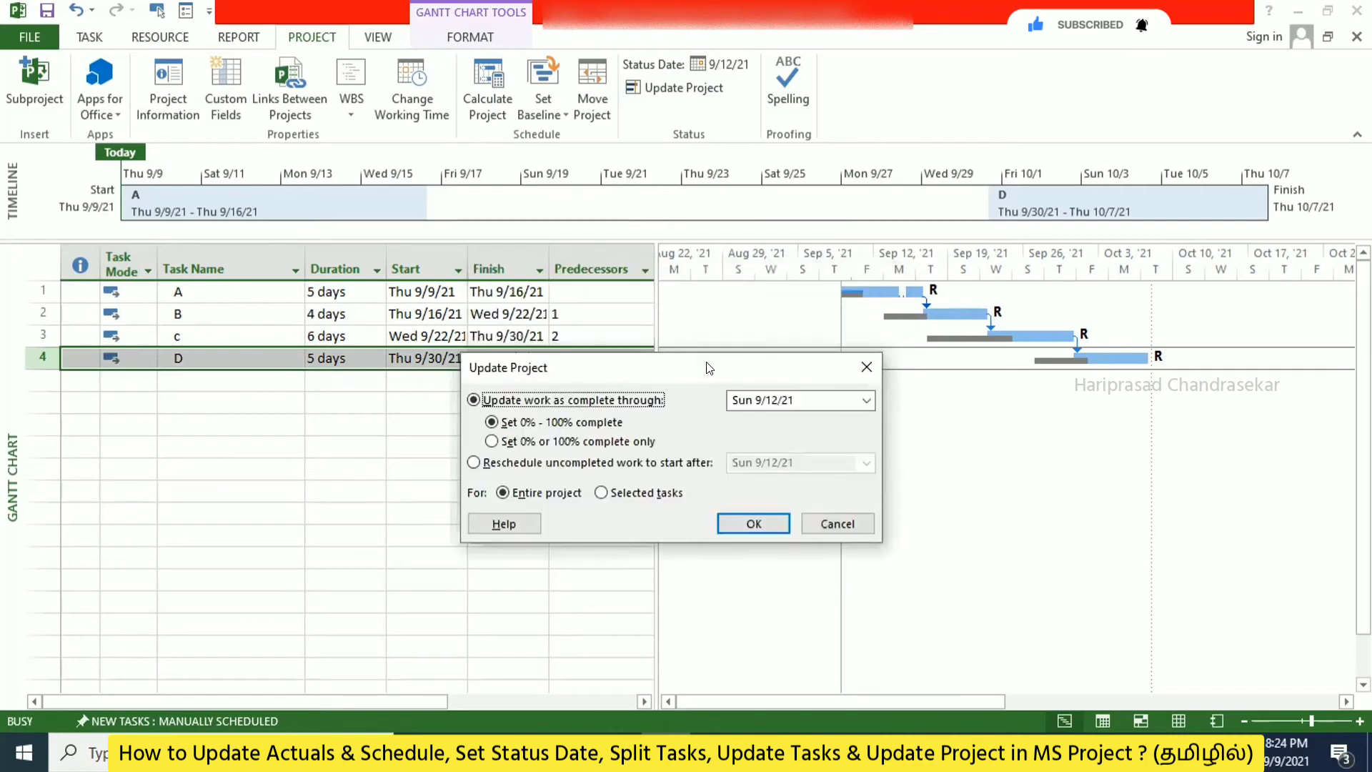
left_click(864, 401)
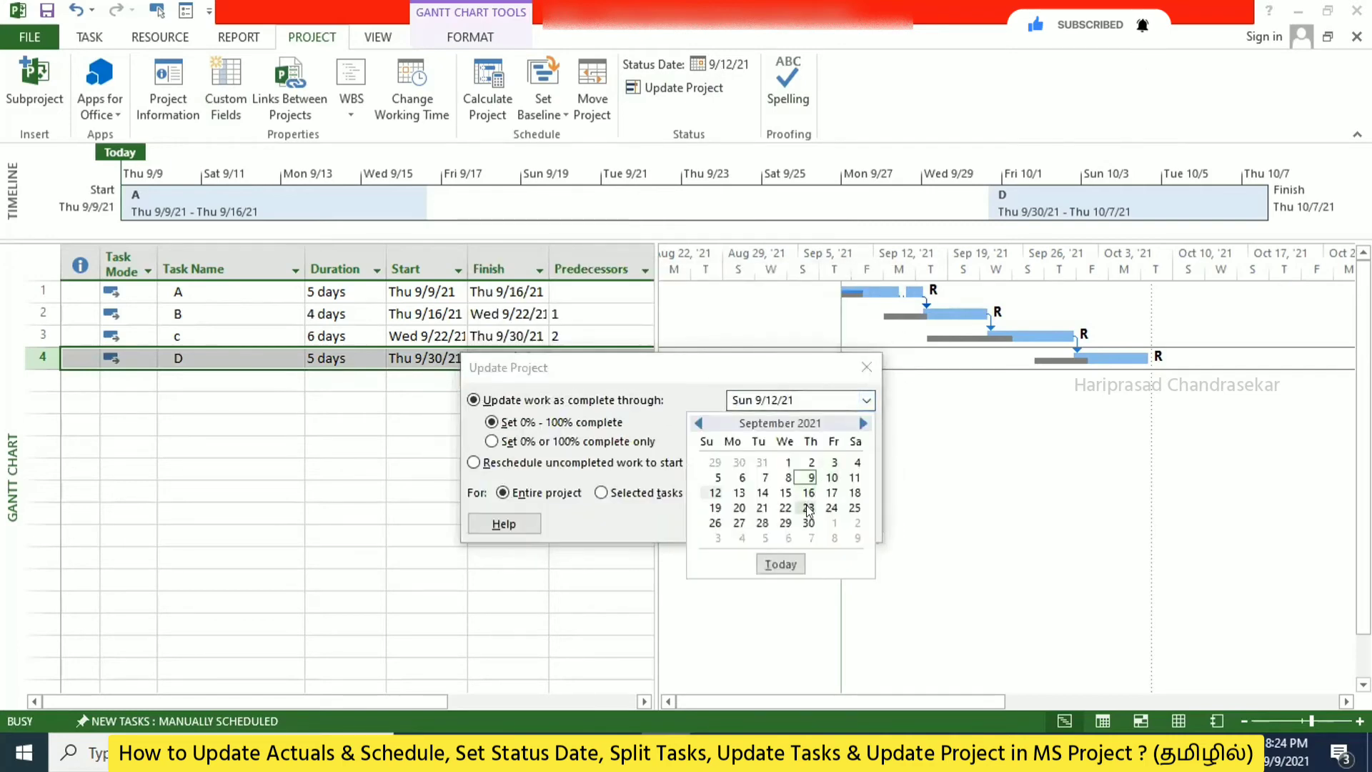
left_click(740, 507)
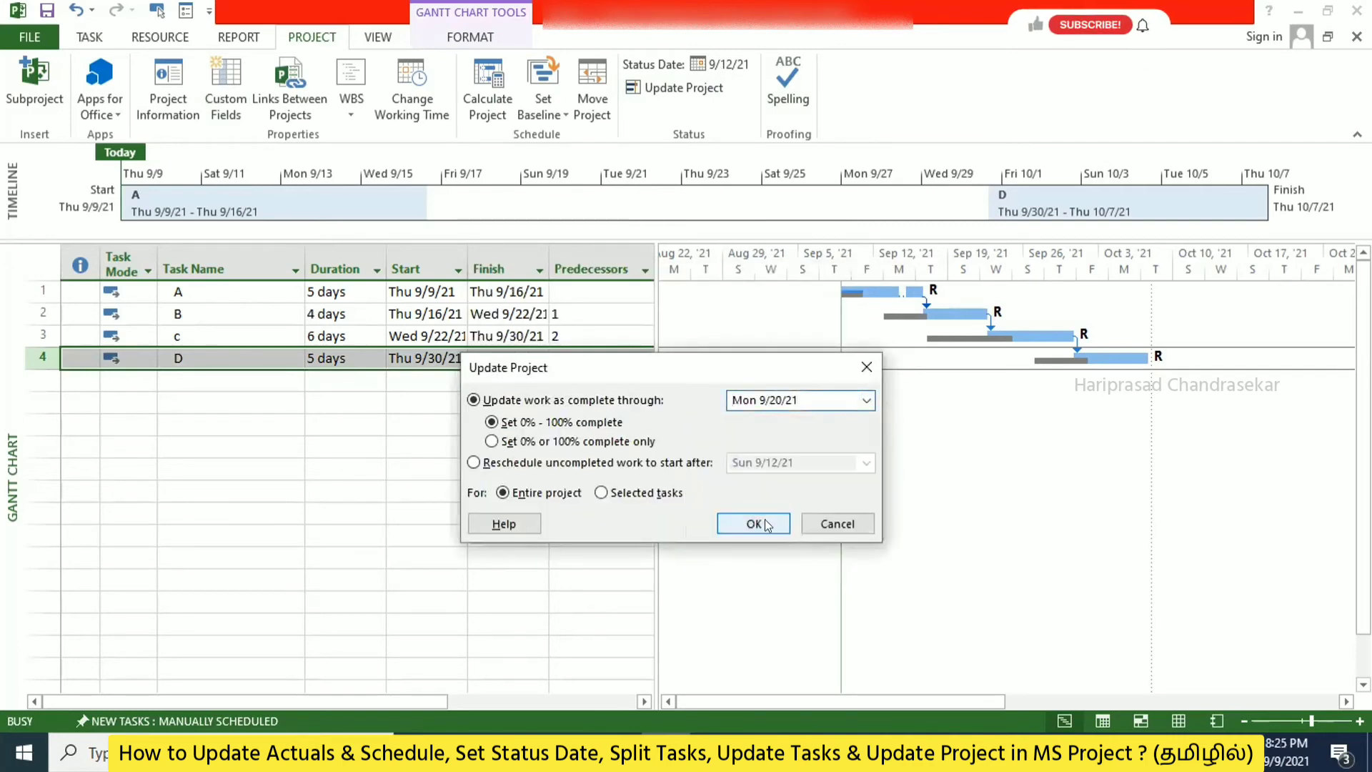
left_click(759, 523)
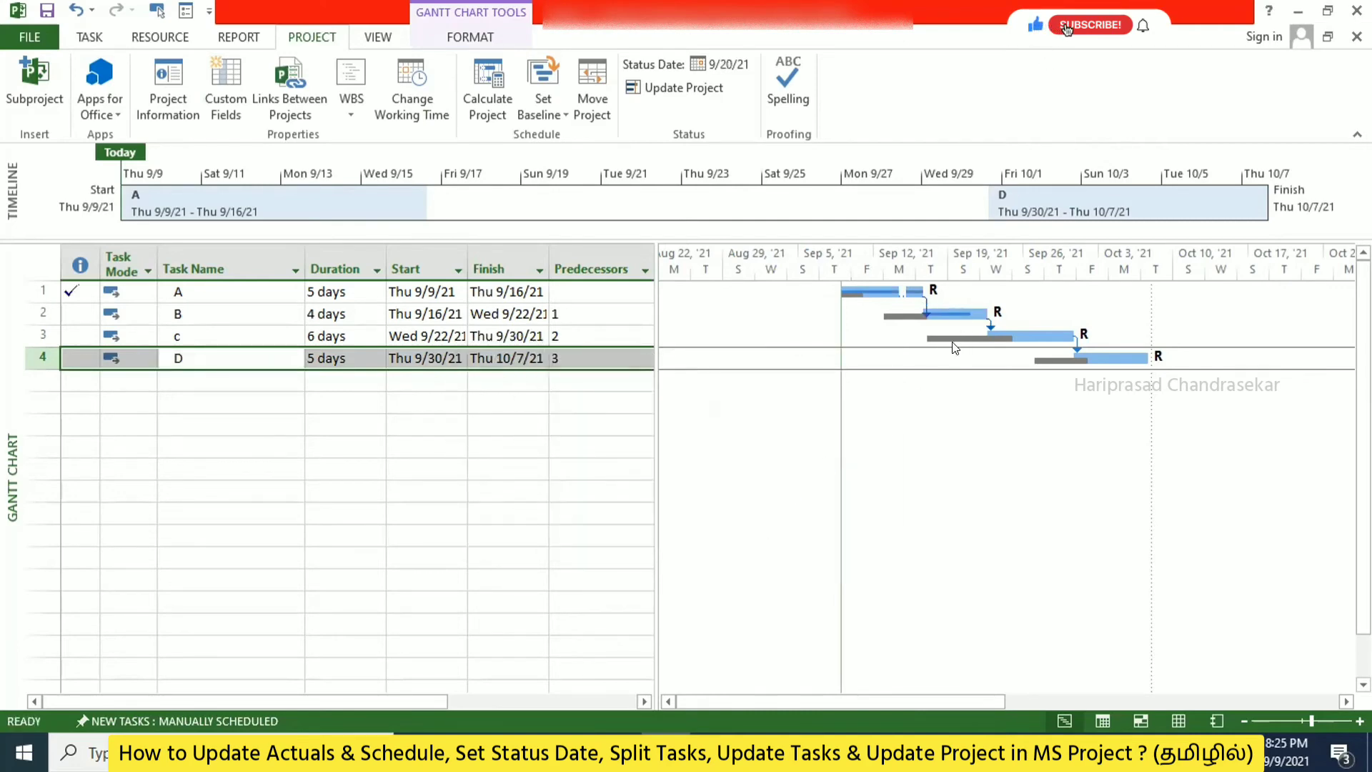
Step: Reapply the entire project's Set 0% - 100% complete update through Mon 9/20/21
left_click(675, 90)
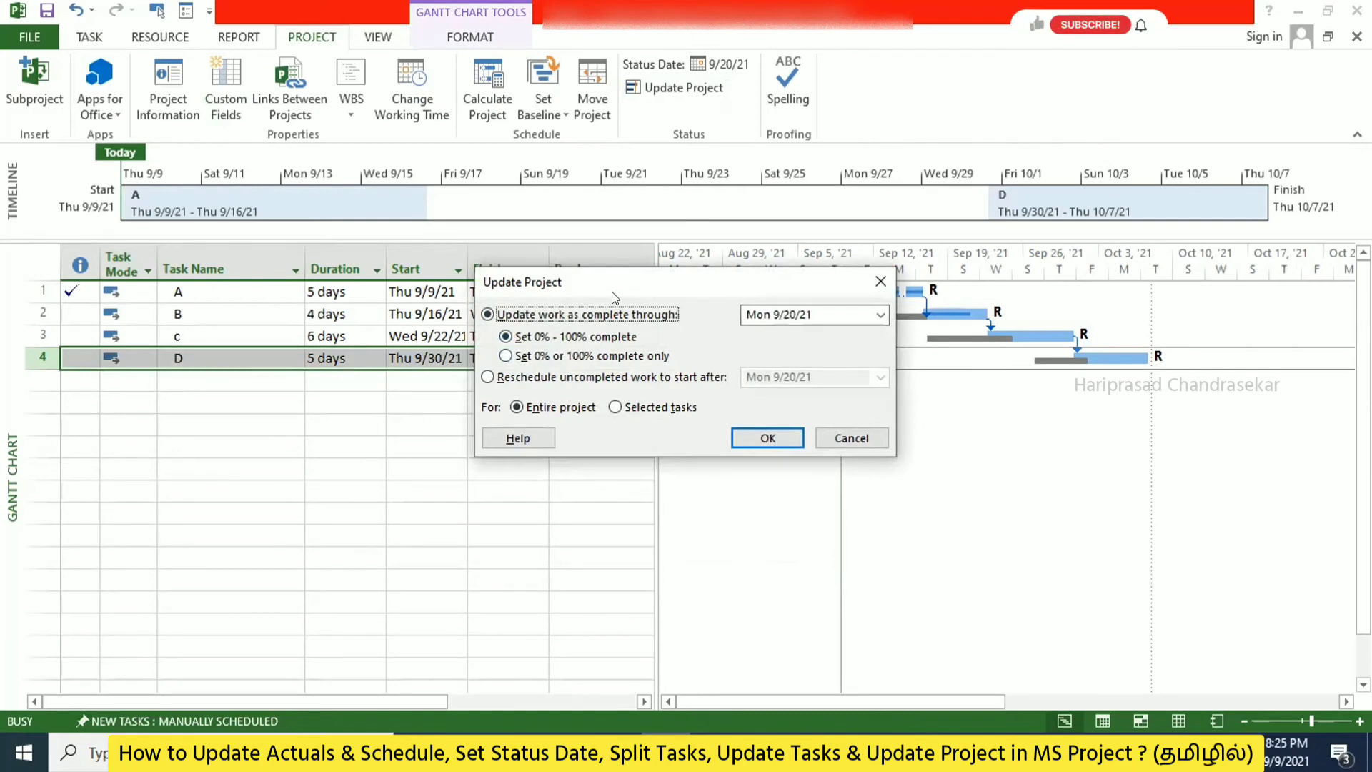
left_click_drag(584, 297, 399, 315)
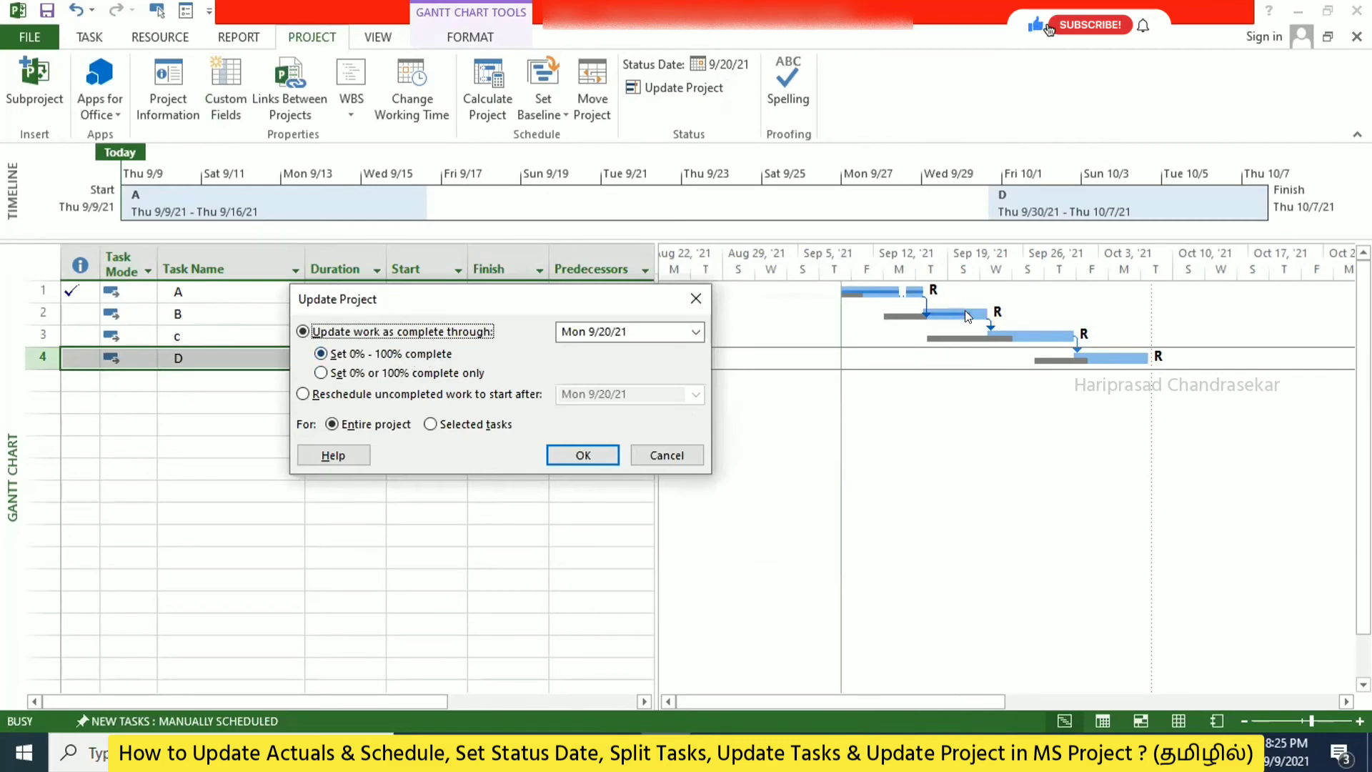
left_click(583, 455)
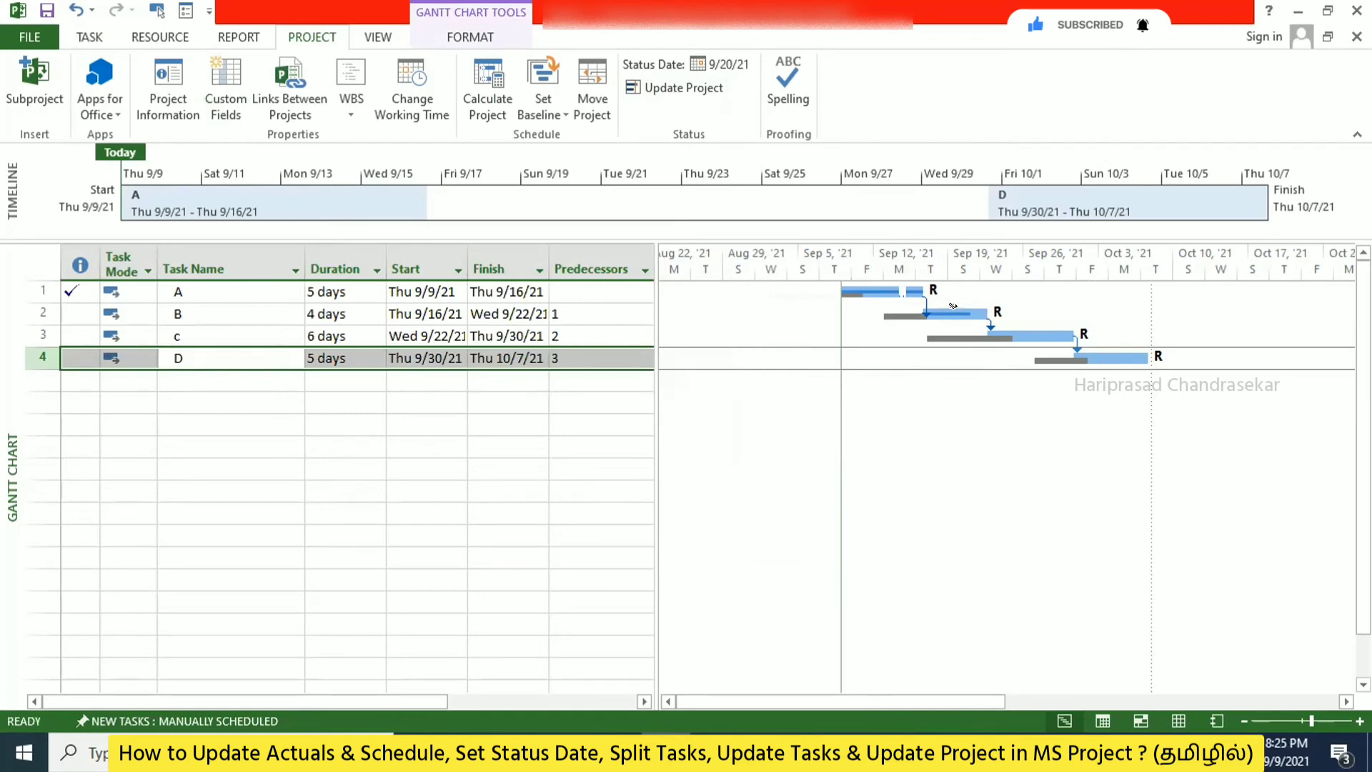
Step: Update the entire project through Mon 9/20/21 using Set 0% or 100% complete only
left_click(697, 88)
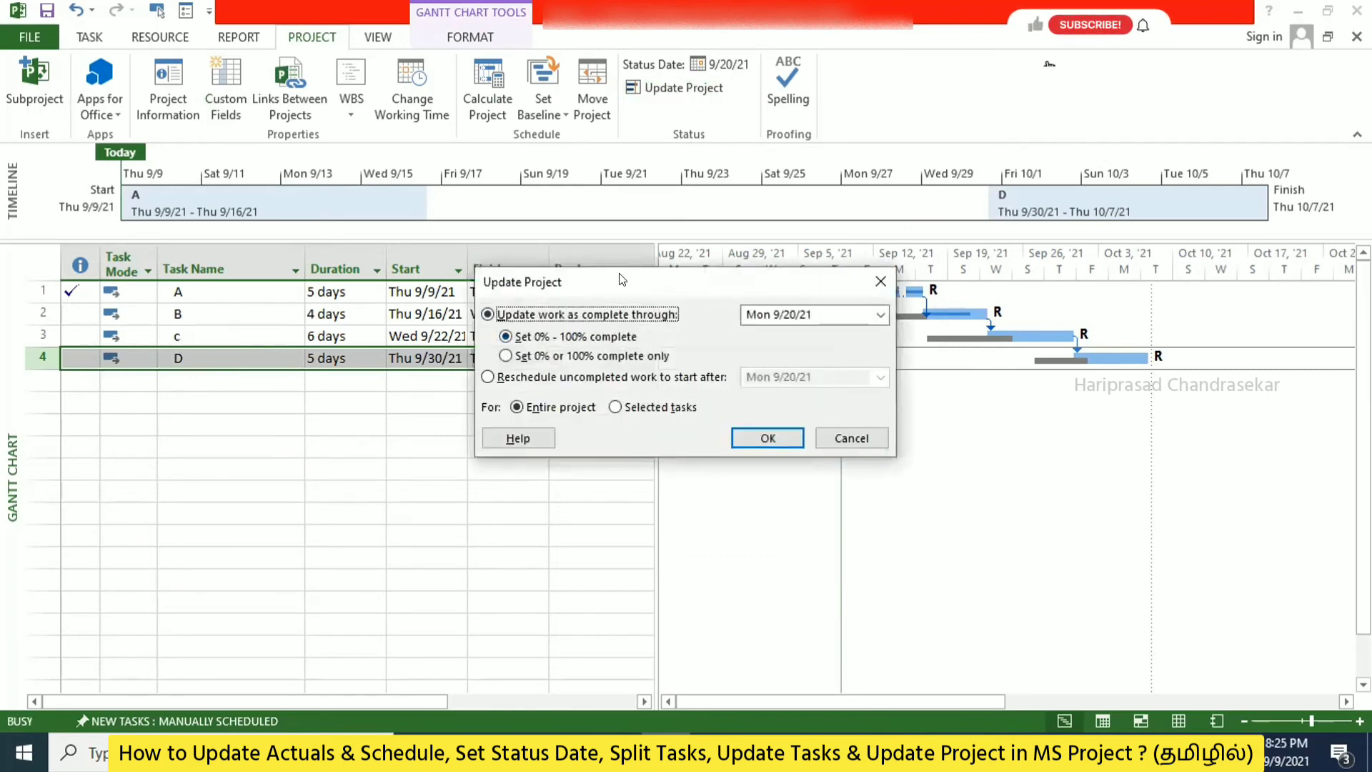
left_click_drag(621, 279, 493, 276)
left_click(423, 354)
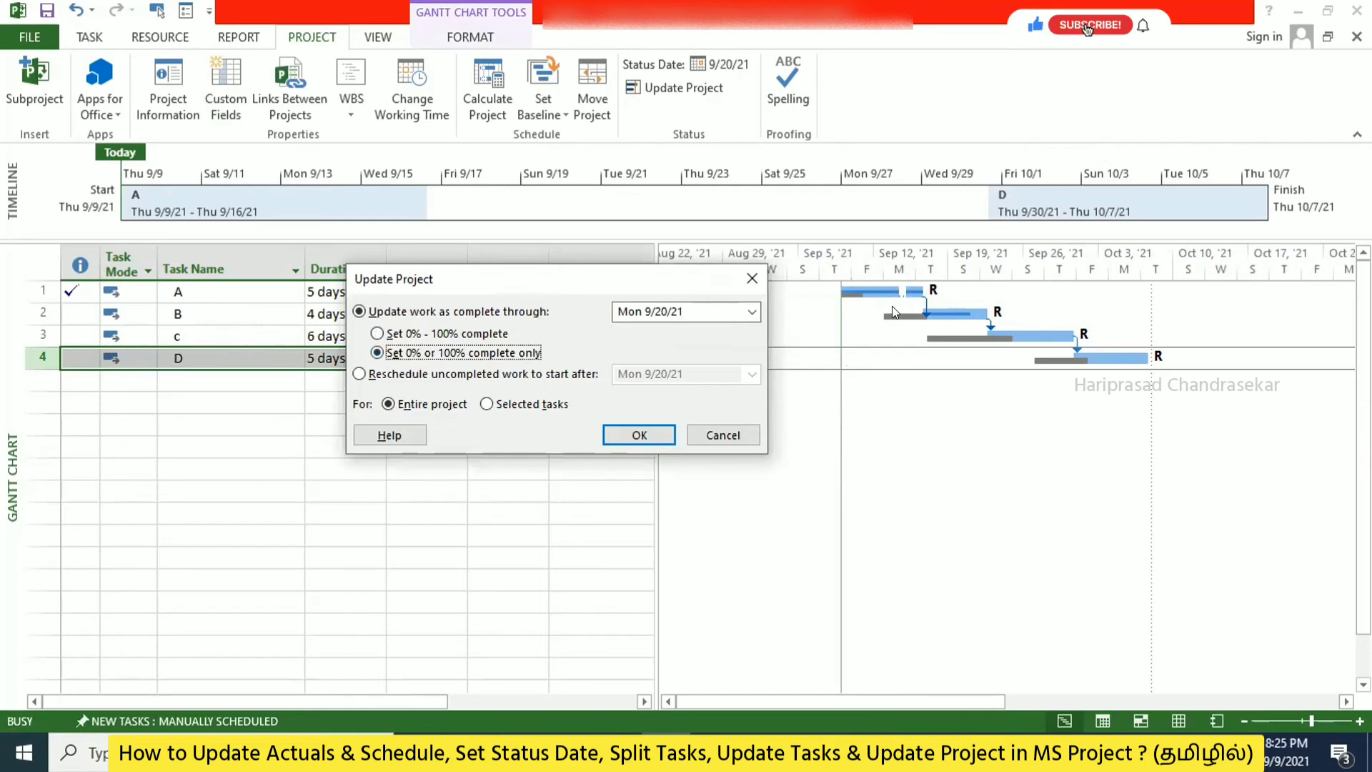
left_click(639, 434)
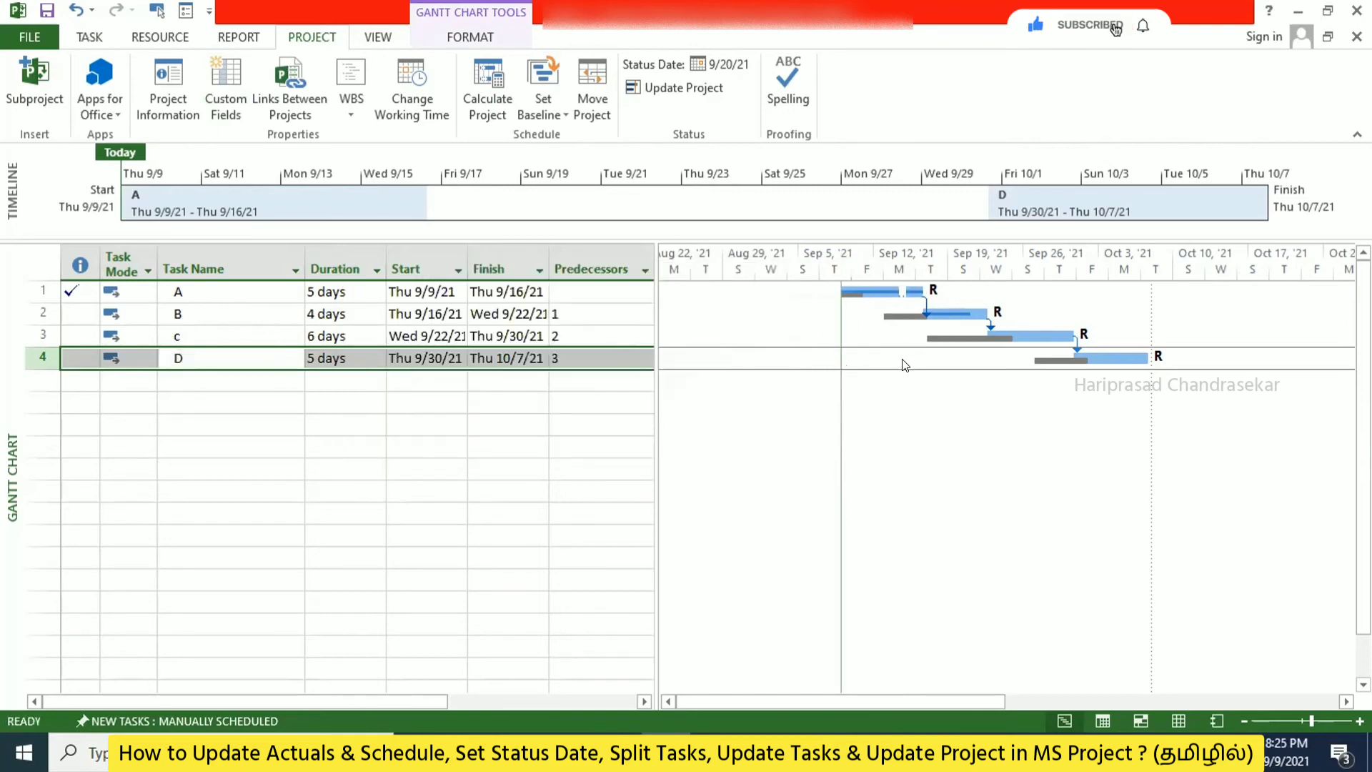
Step: Update the entire project's work as complete through Mon 9/27/21 using Set 0% or 100% complete only
left_click(721, 88)
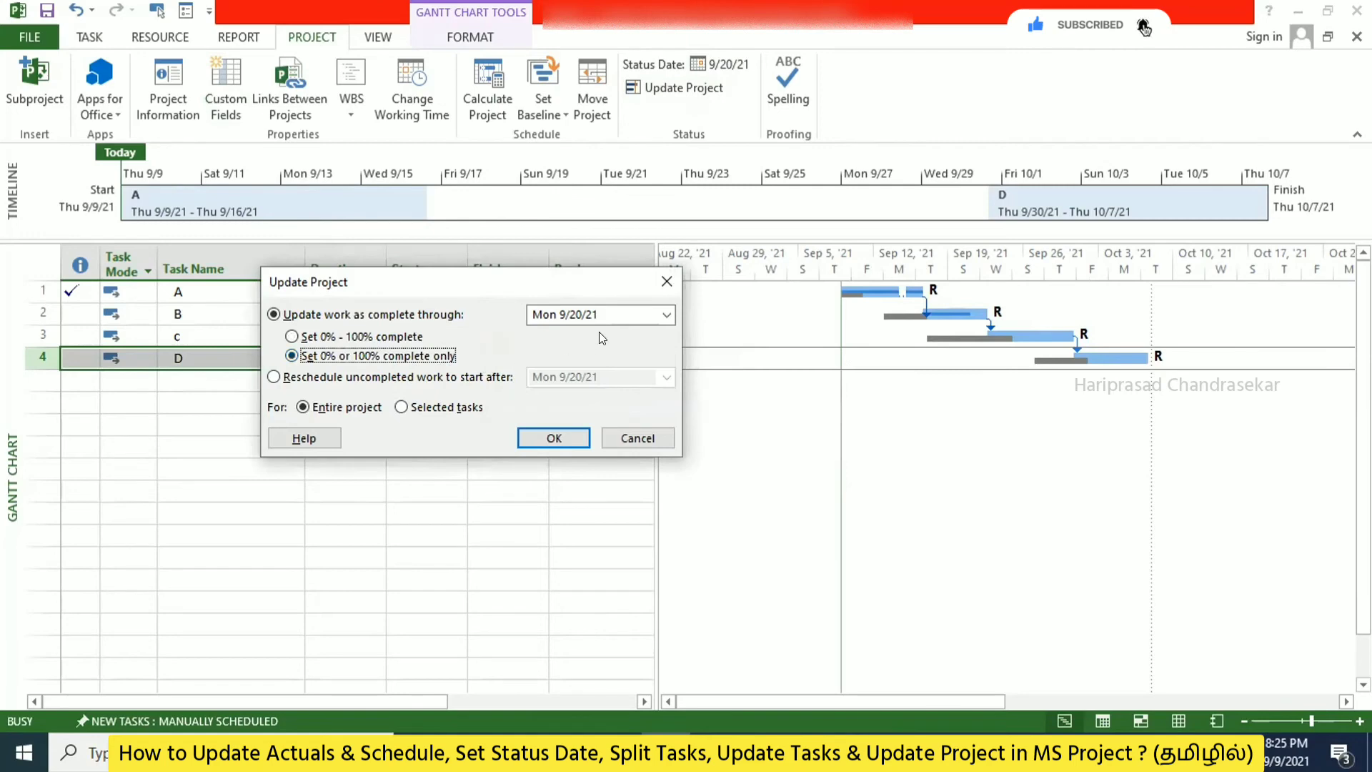
left_click(665, 314)
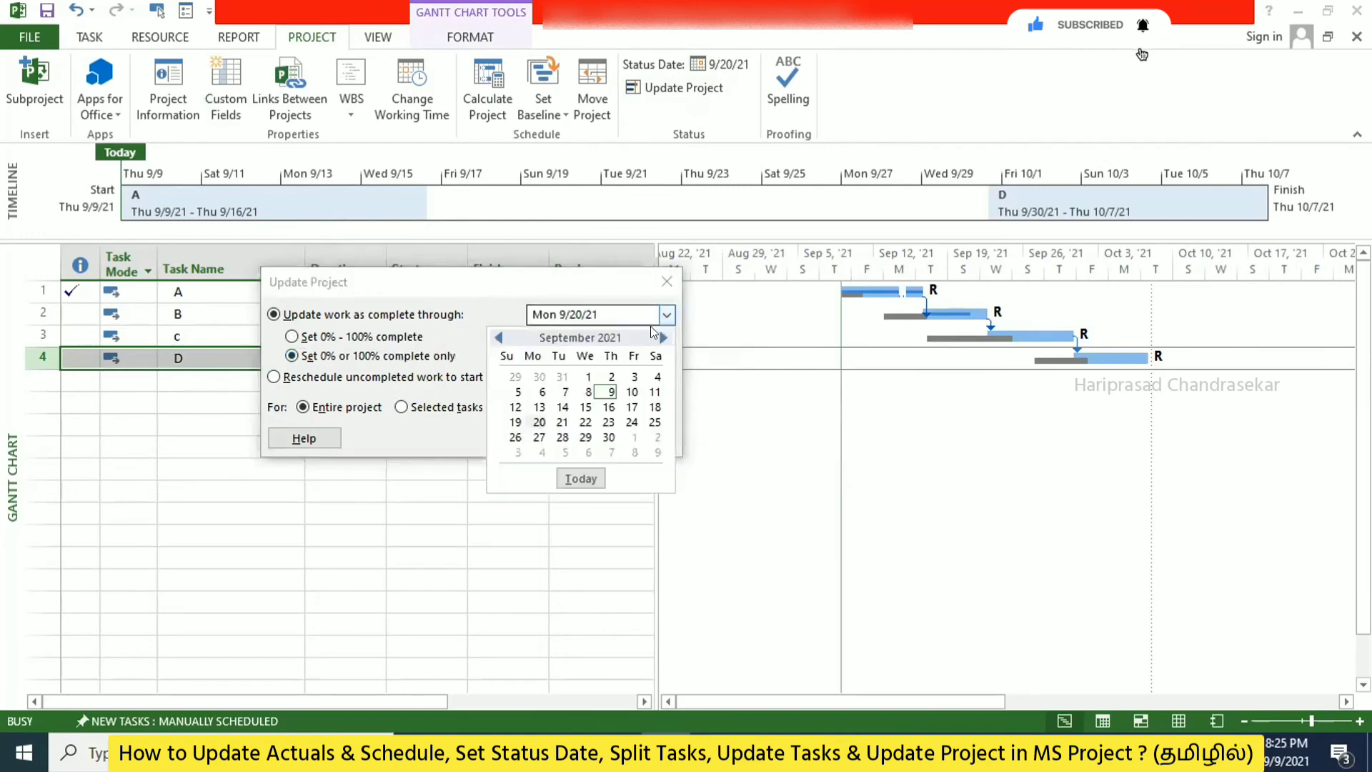
left_click(539, 437)
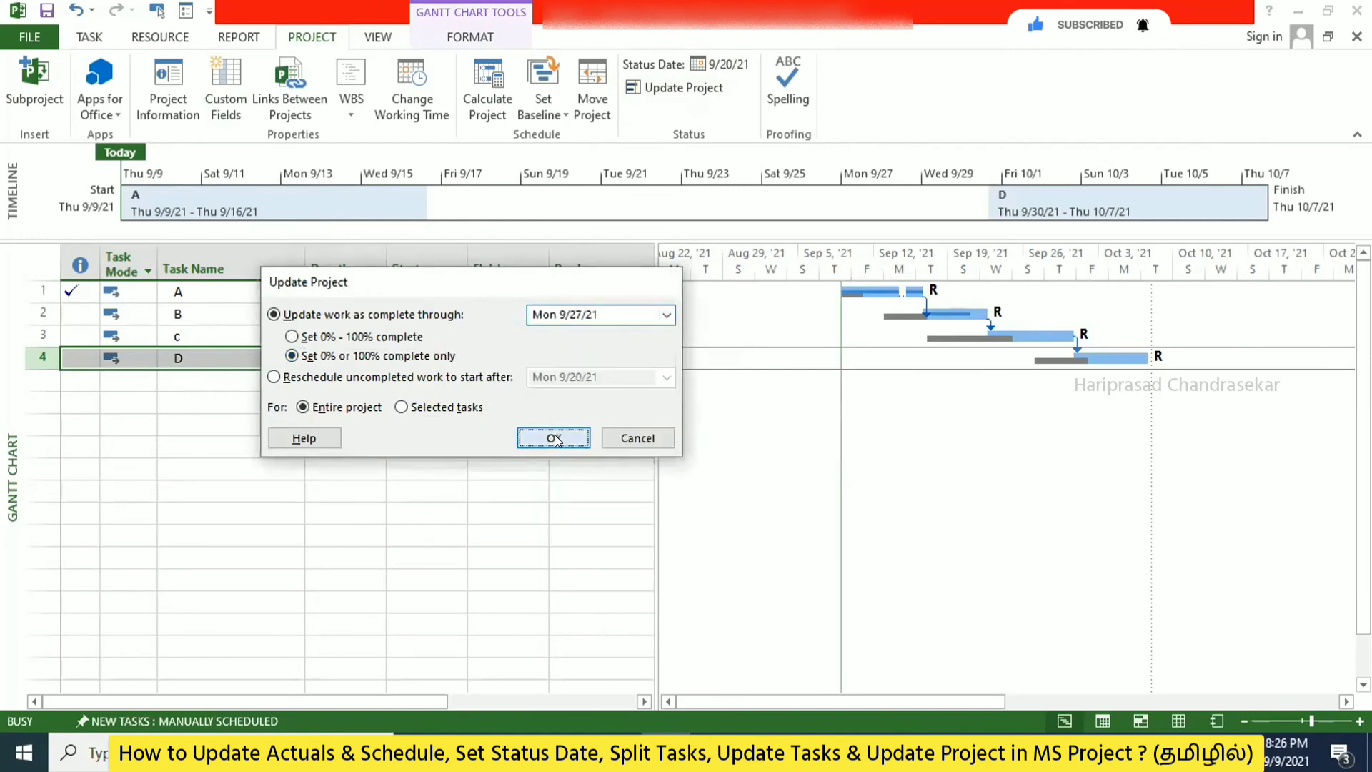
left_click(555, 438)
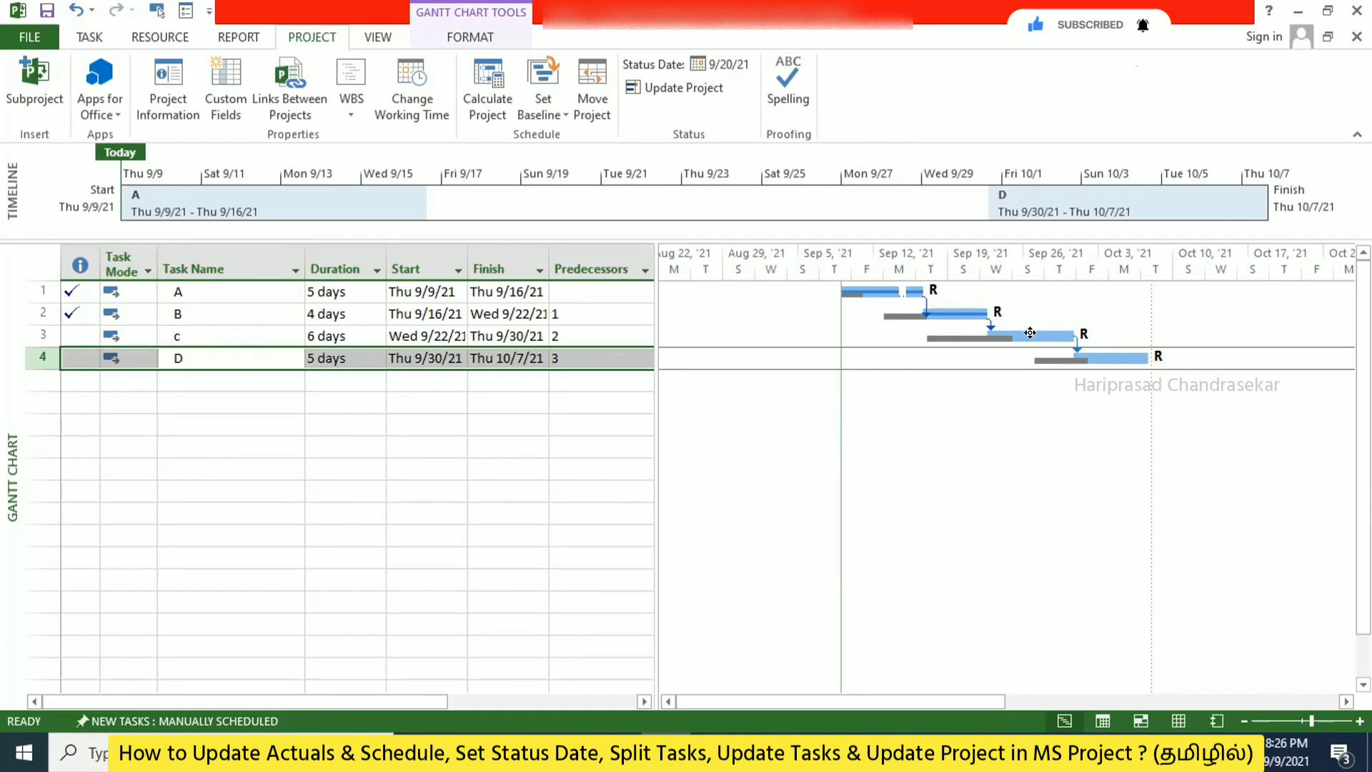
Step: Reschedule the entire project's uncompleted work to start after Mon 9/20/21
left_click(707, 88)
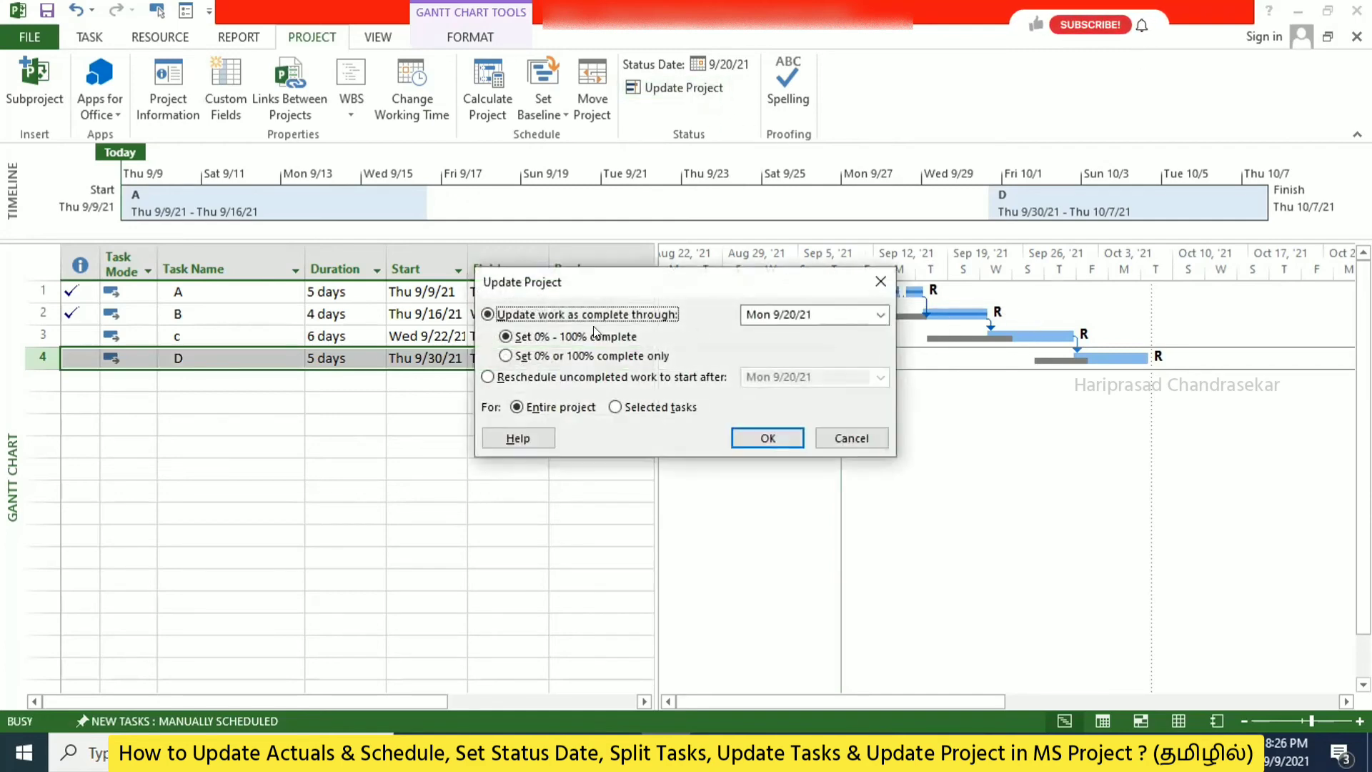
key("Return")
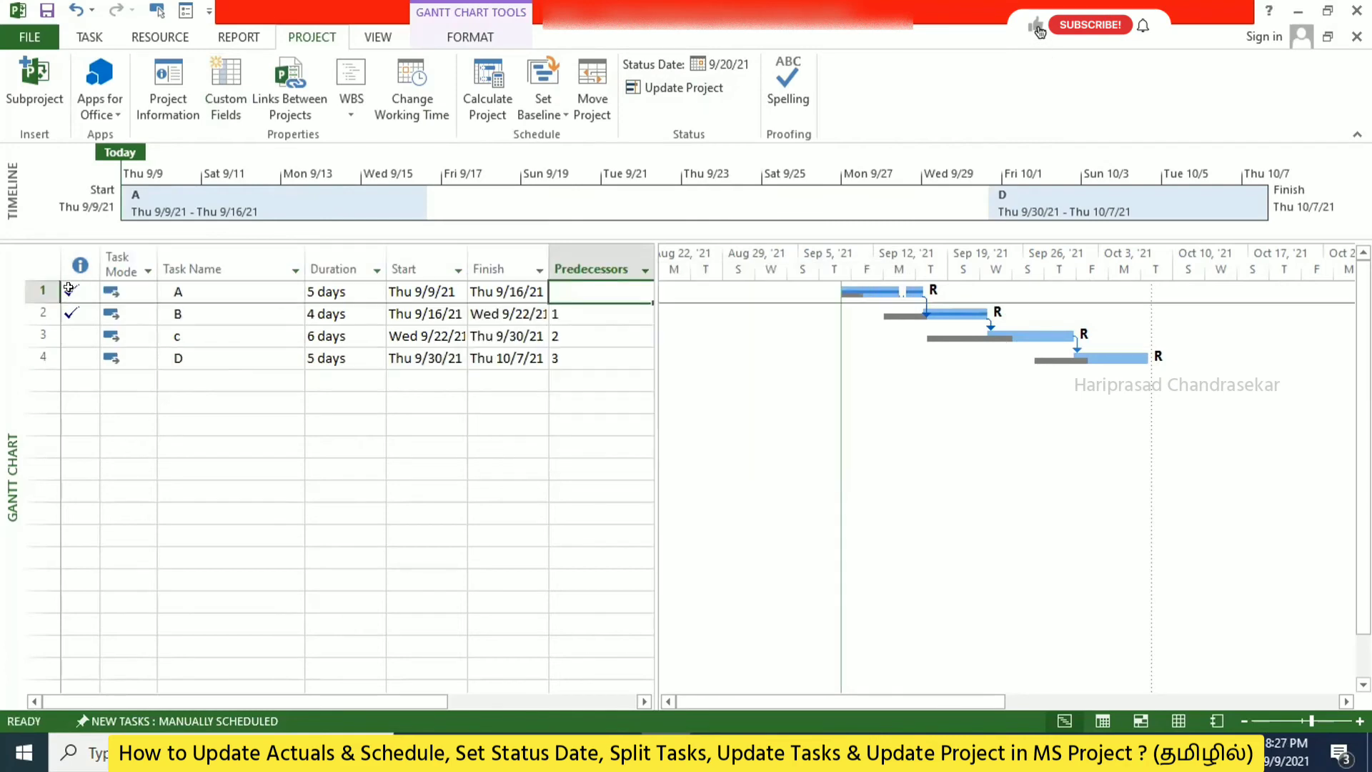
mouse_move(68, 288)
left_click(661, 85)
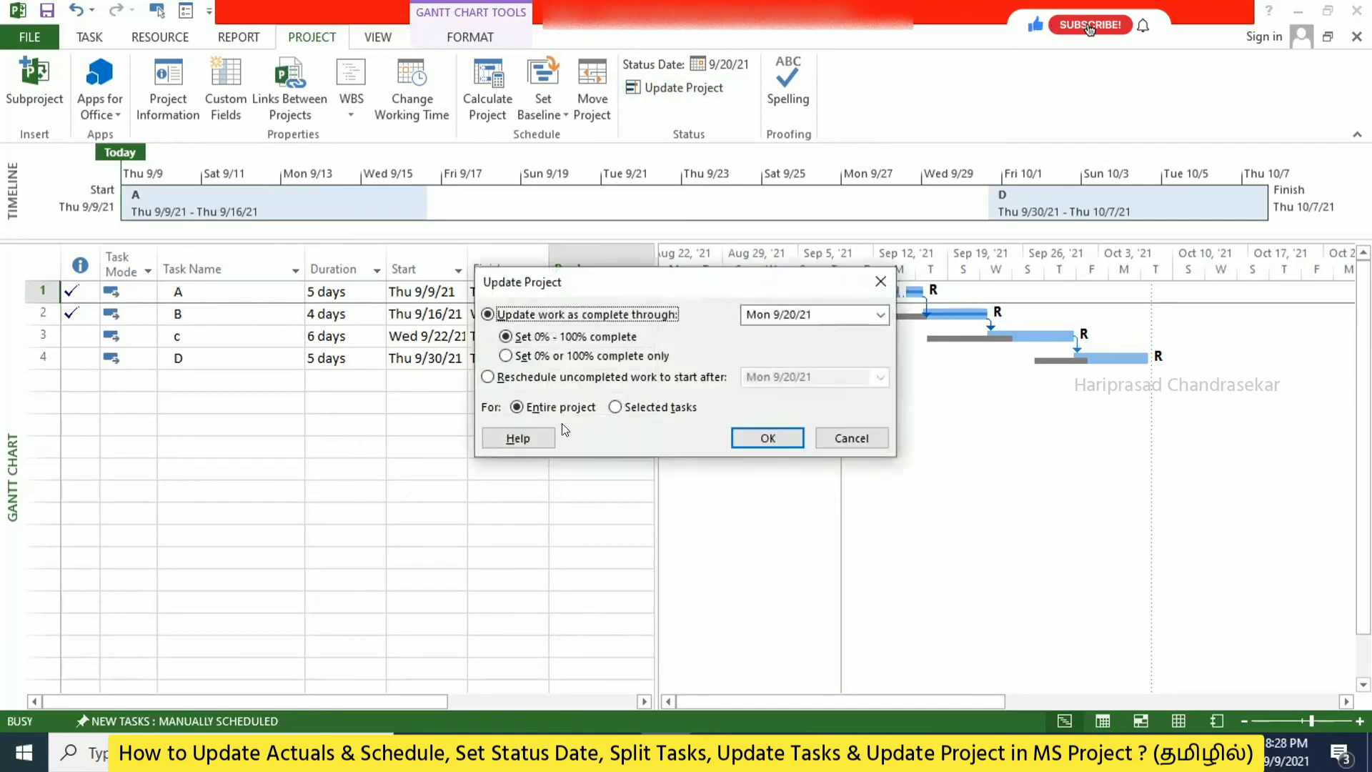
left_click(531, 378)
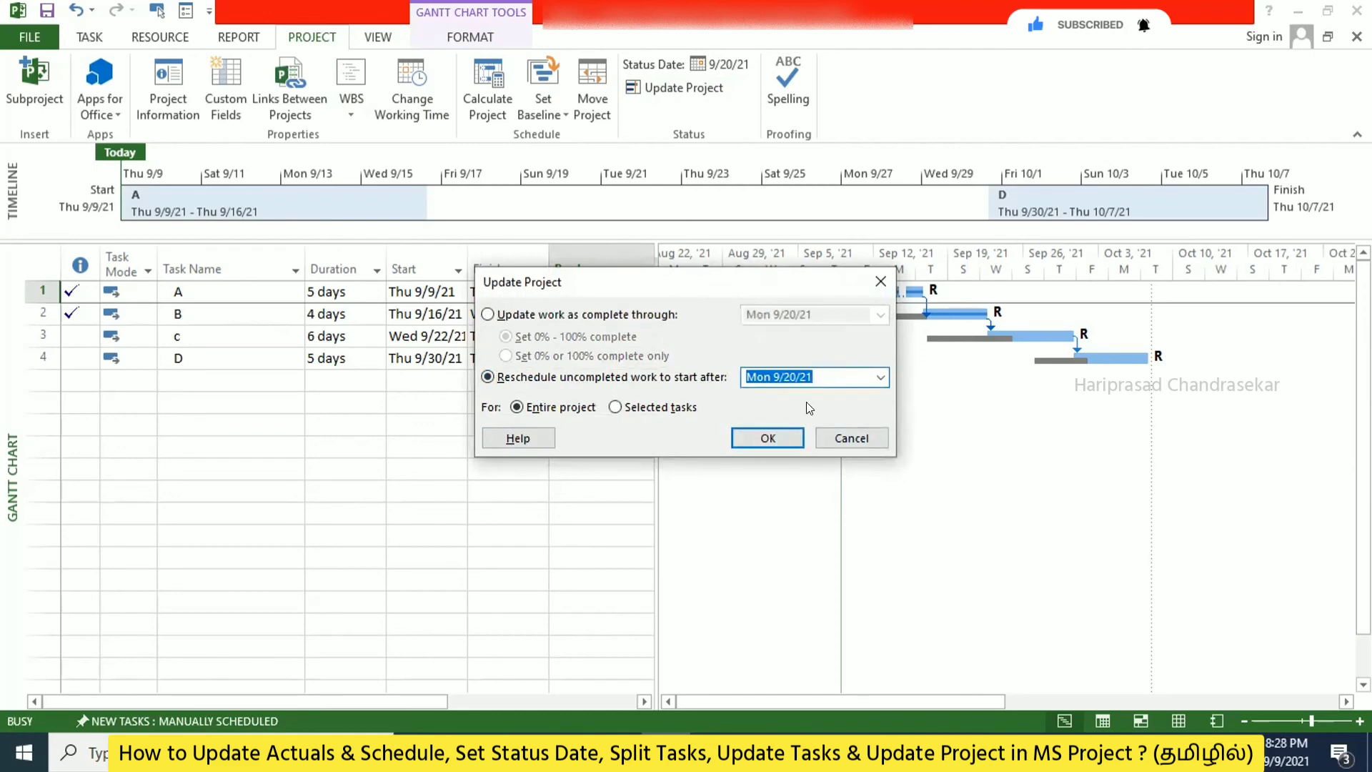
left_click(777, 439)
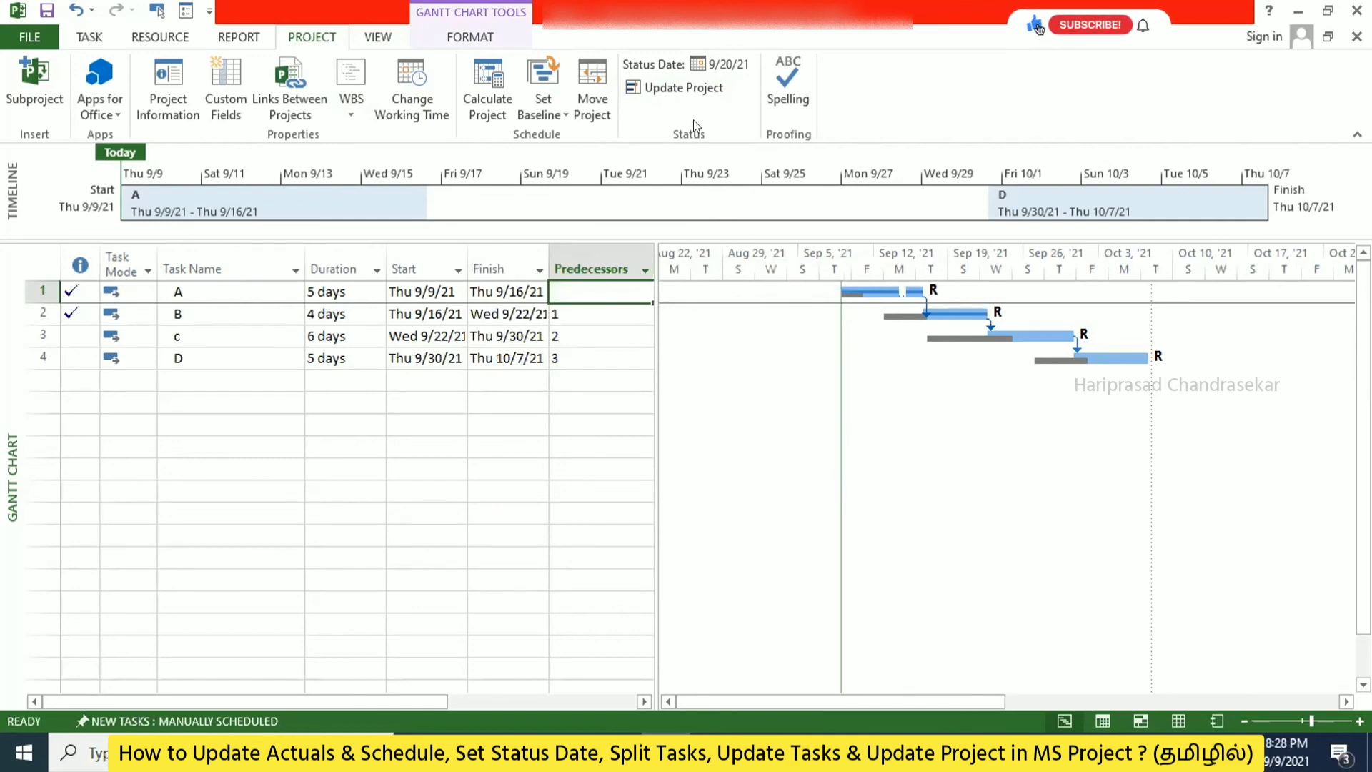
Step: Reschedule the entire project's uncompleted work to start after Thu 9/30/21
left_click(646, 88)
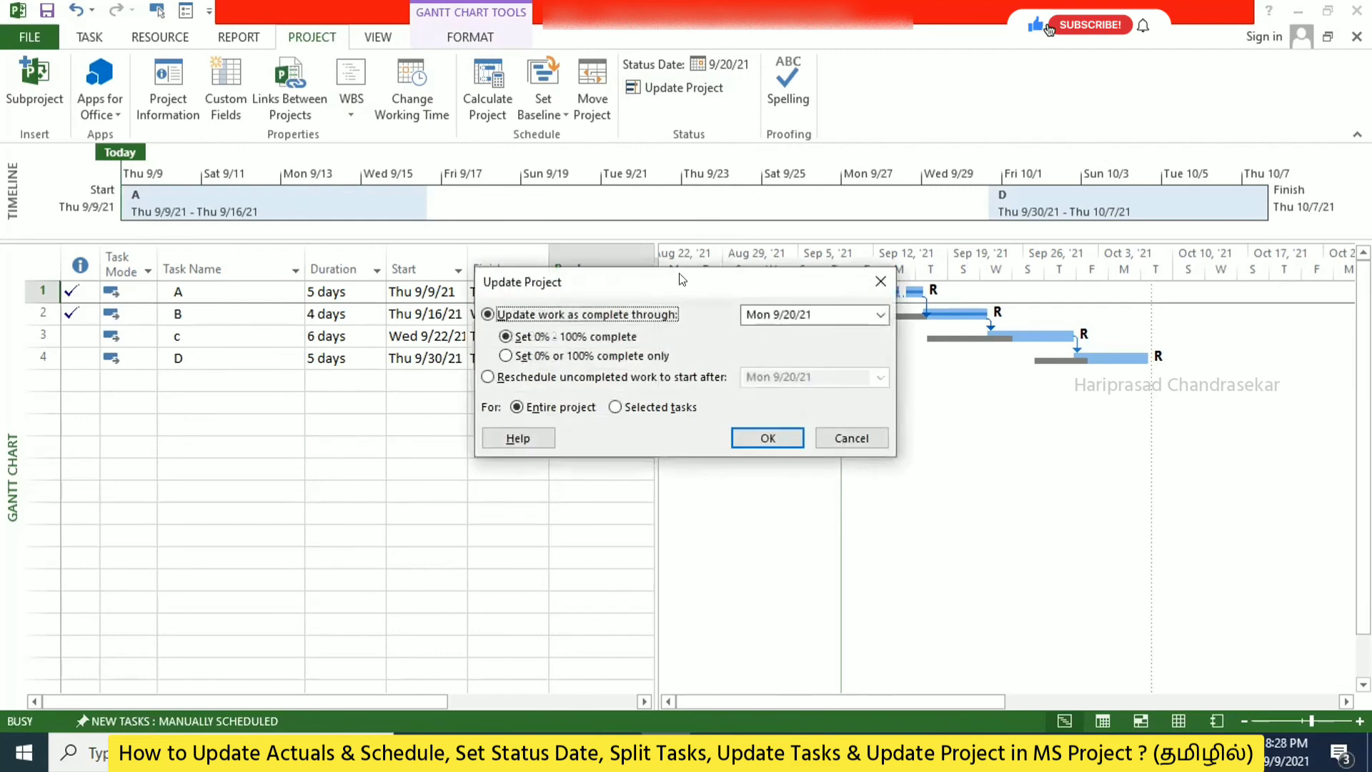
left_click(586, 376)
left_click(879, 378)
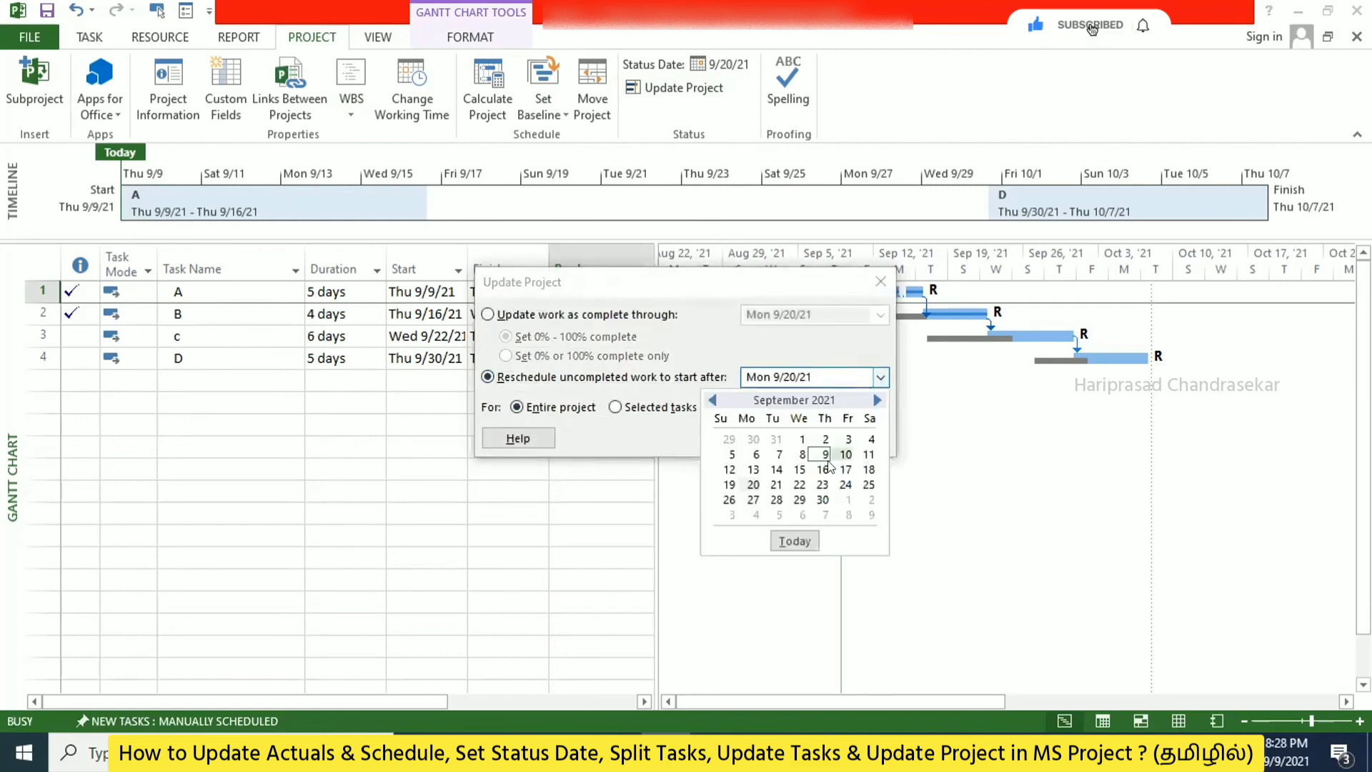
left_click(812, 495)
left_click_drag(781, 279, 820, 344)
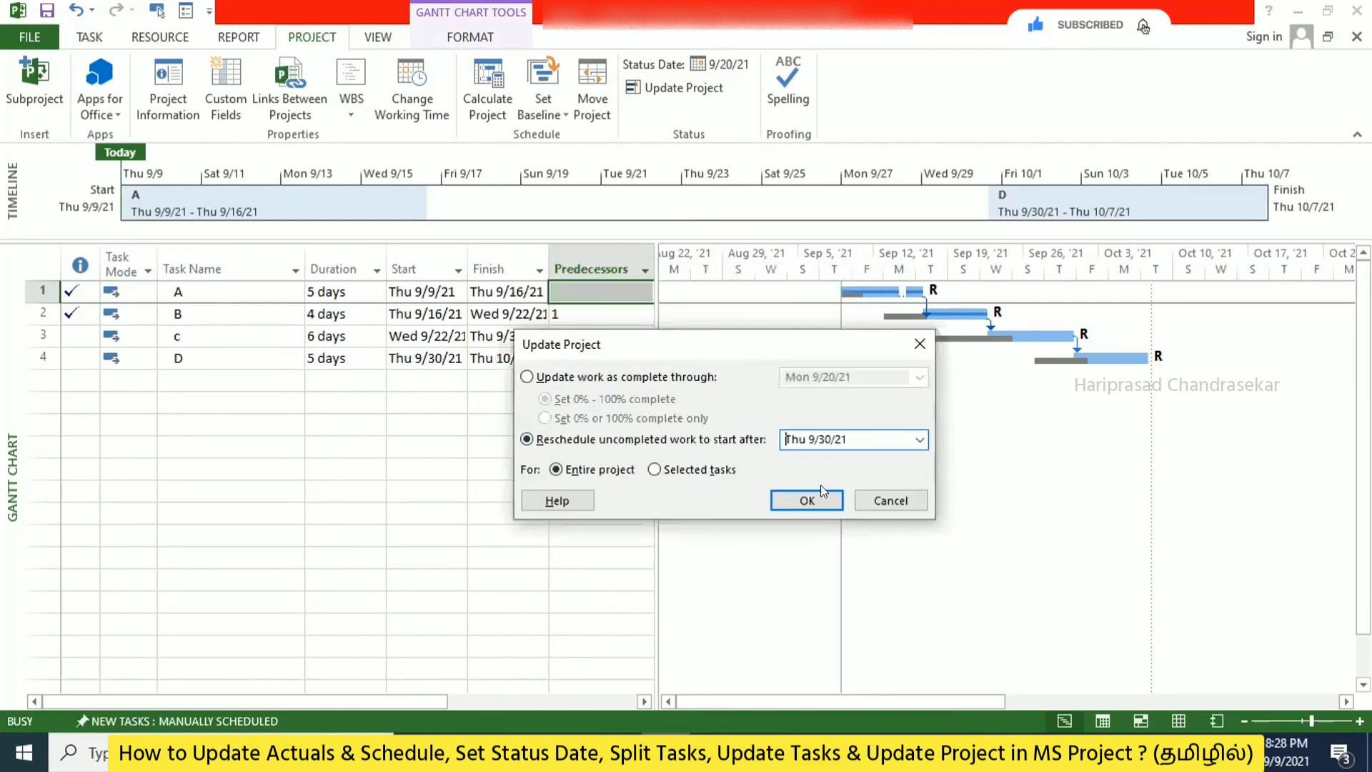
left_click(814, 496)
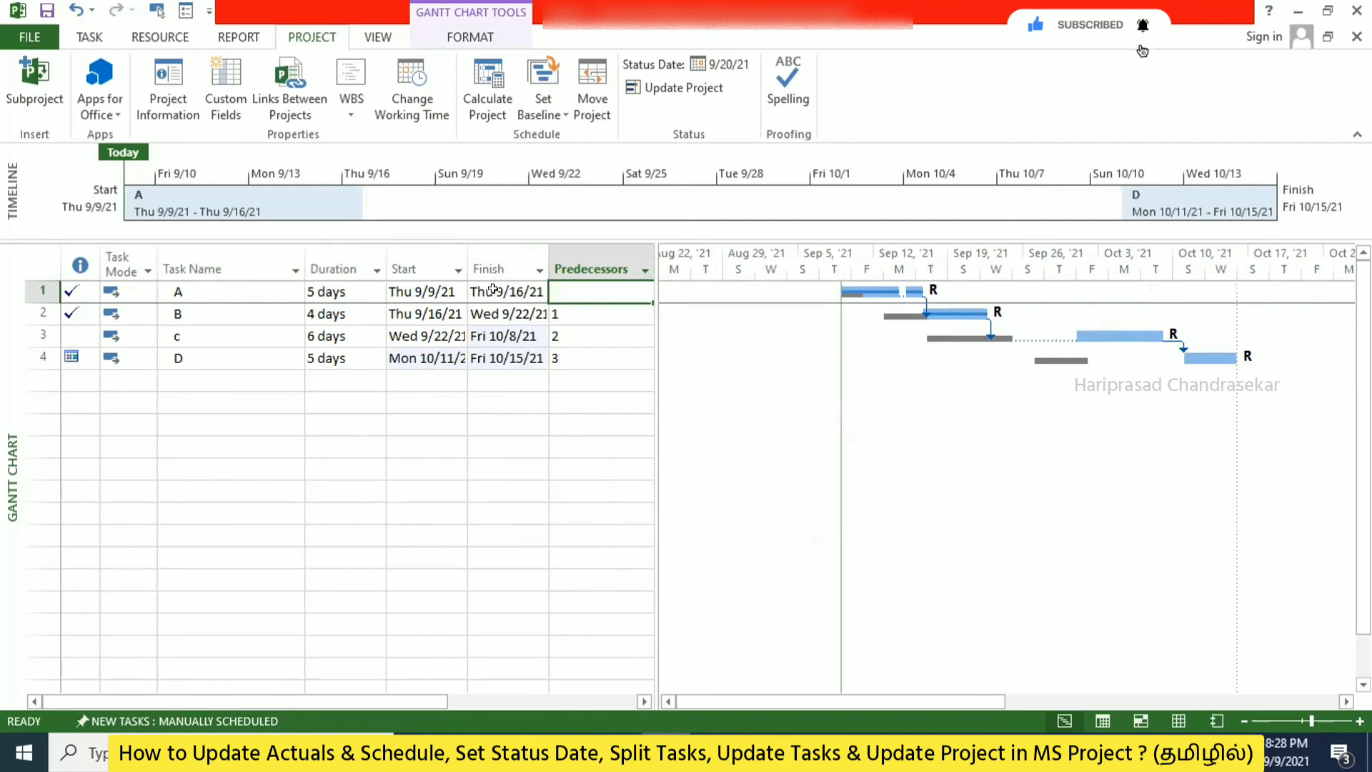
Step: Show the project summary task above the task list in the Gantt chart
left_click(392, 39)
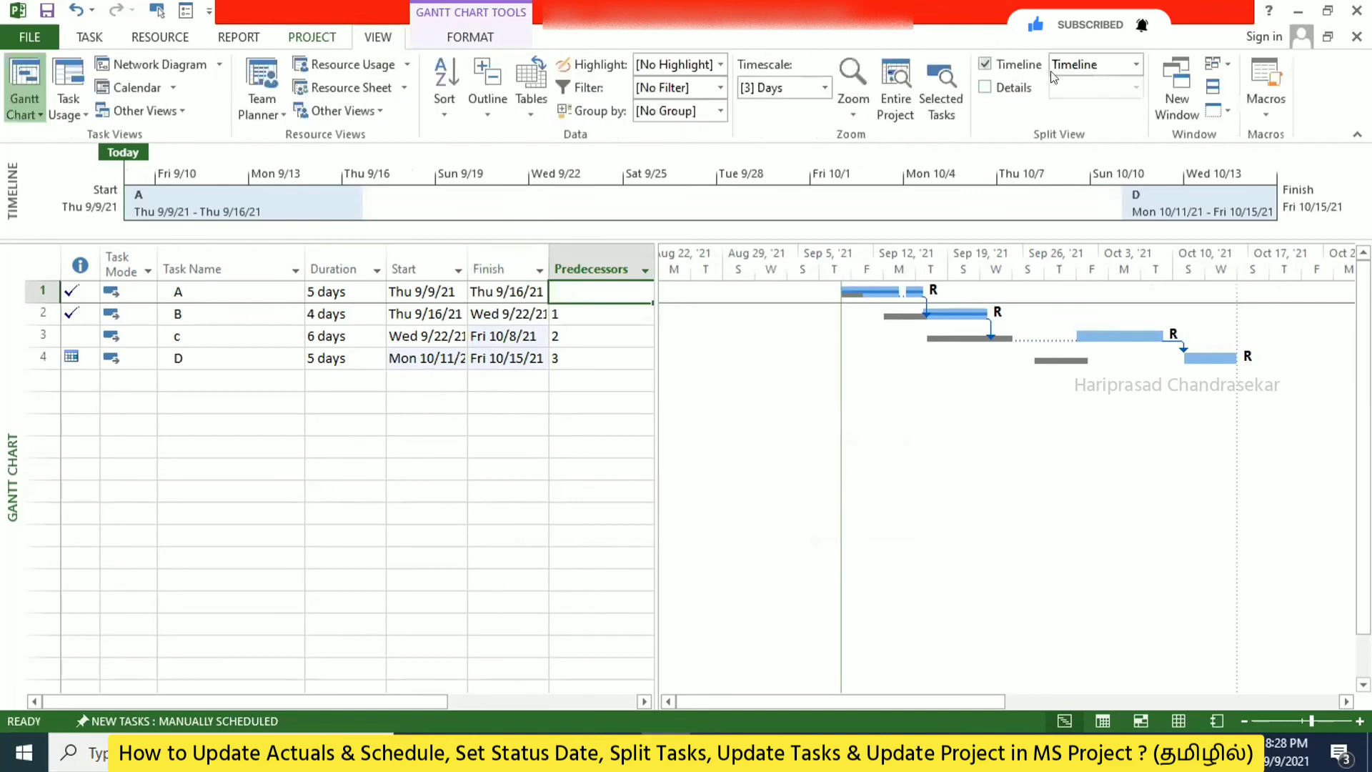
left_click(493, 33)
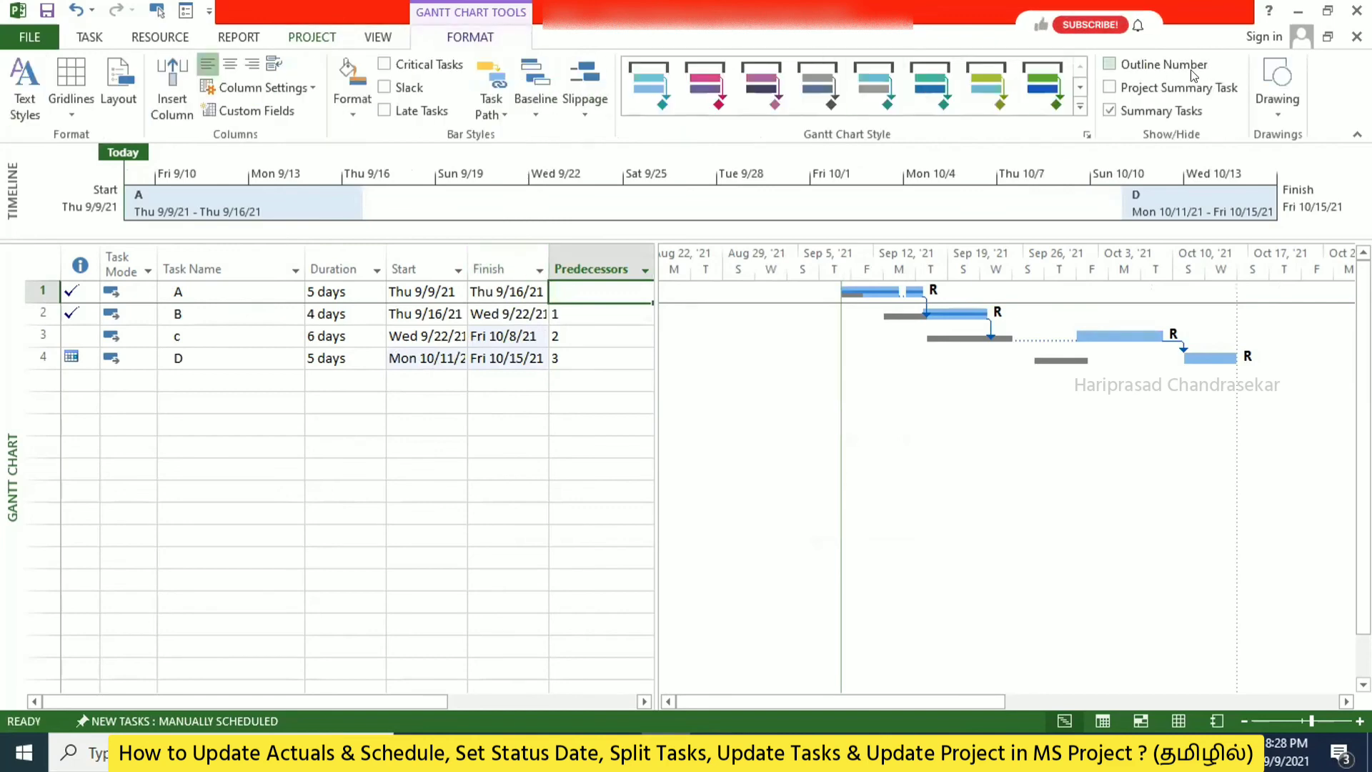
left_click(1143, 88)
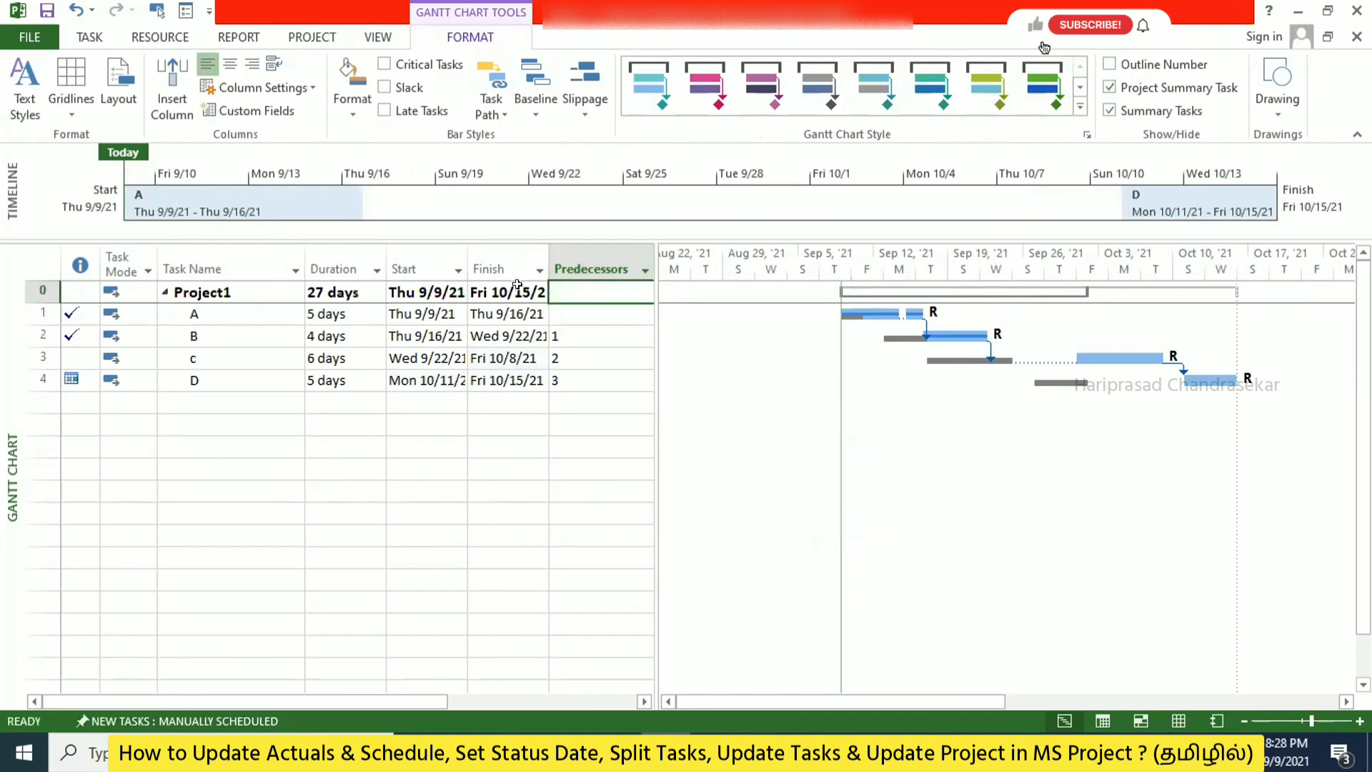